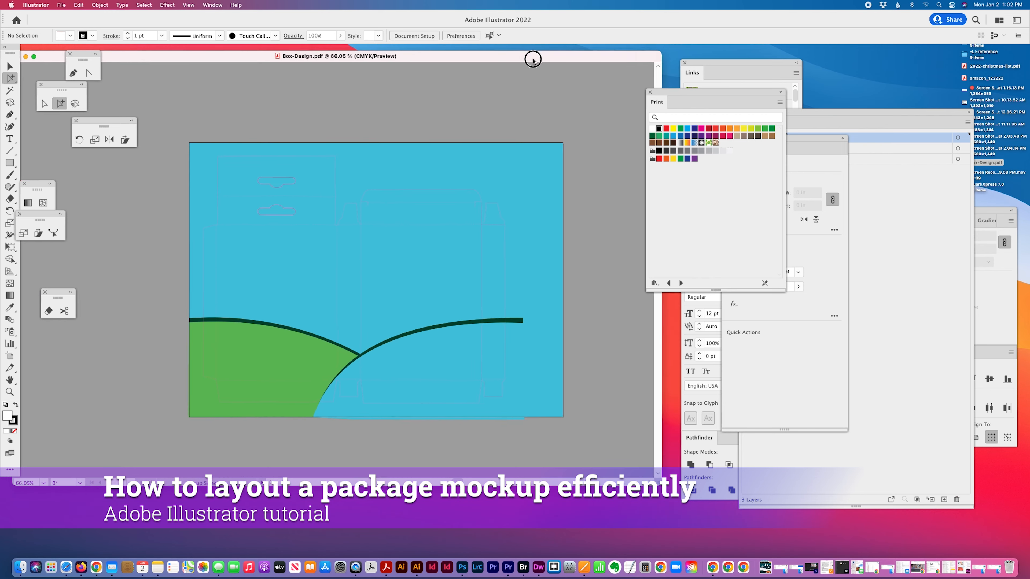
Unlock the die and BKGD layers and make the document window narrower and taller
left_click(867, 66)
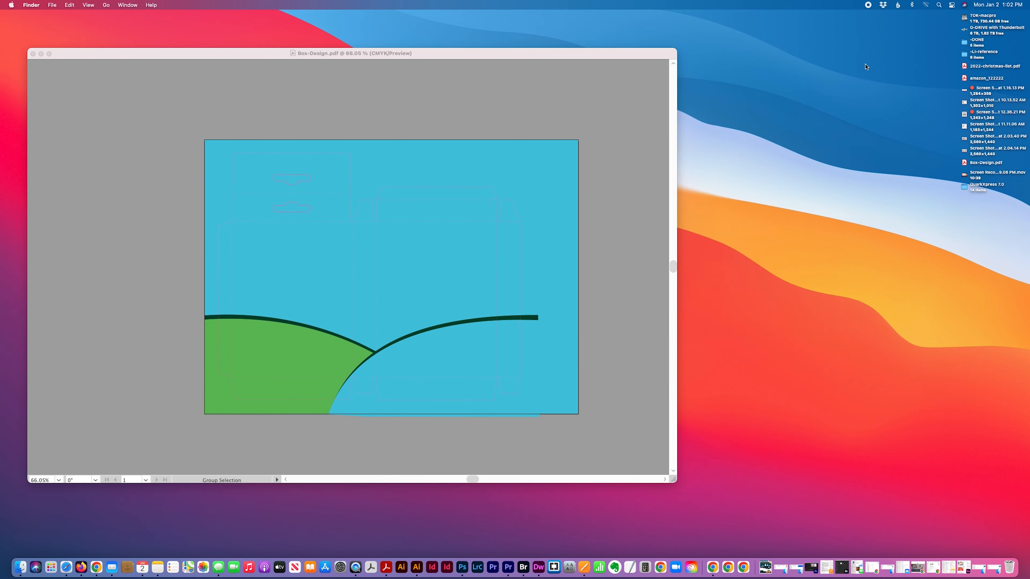
left_click(503, 57)
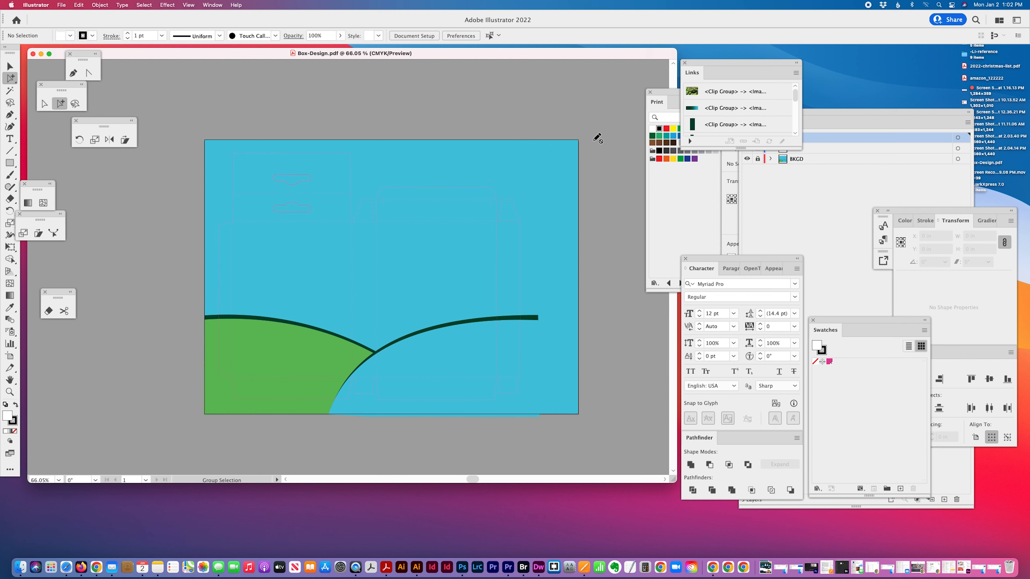
left_click(805, 199)
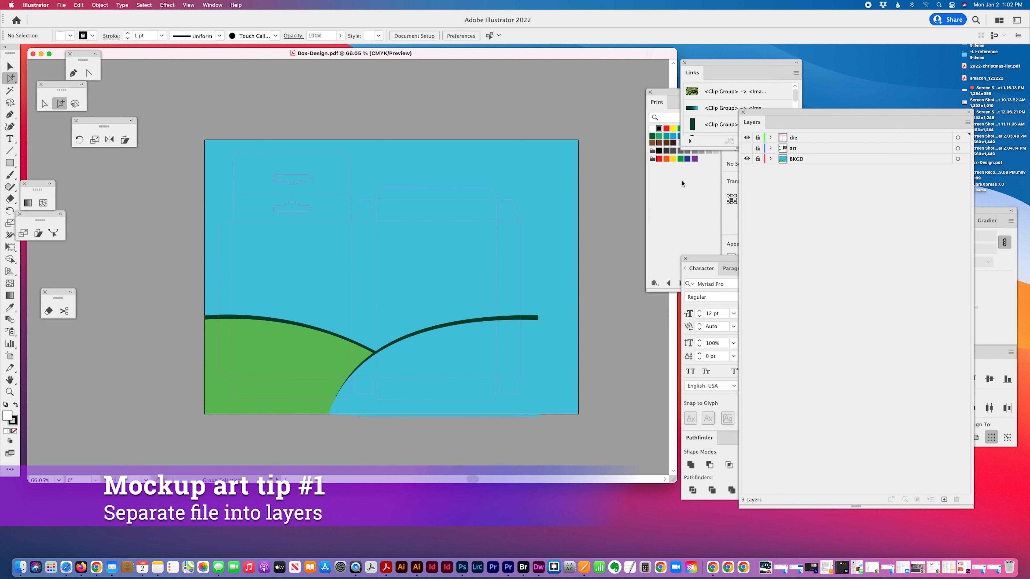
left_click(758, 138)
left_click(758, 159)
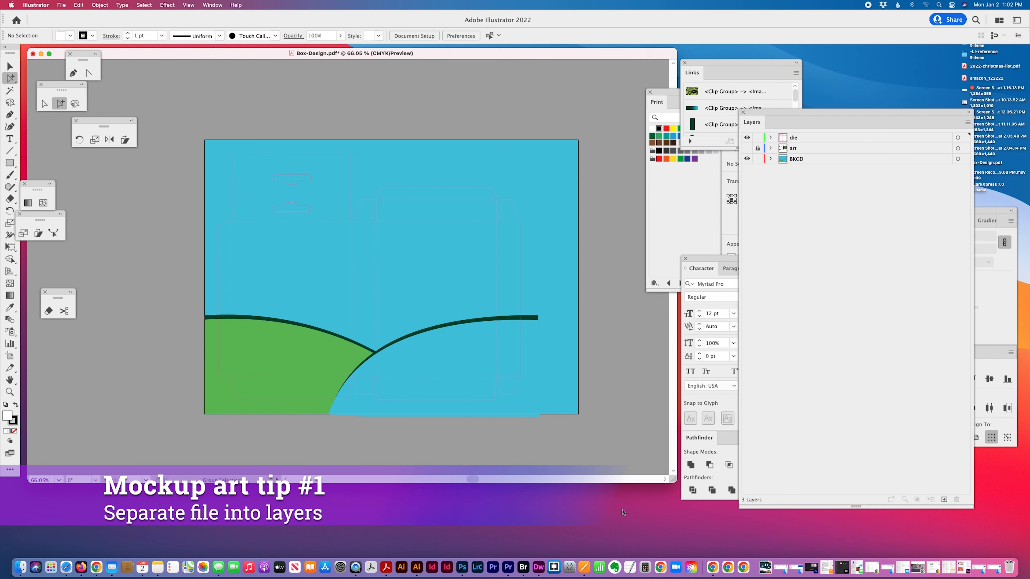
left_click_drag(670, 480, 597, 510)
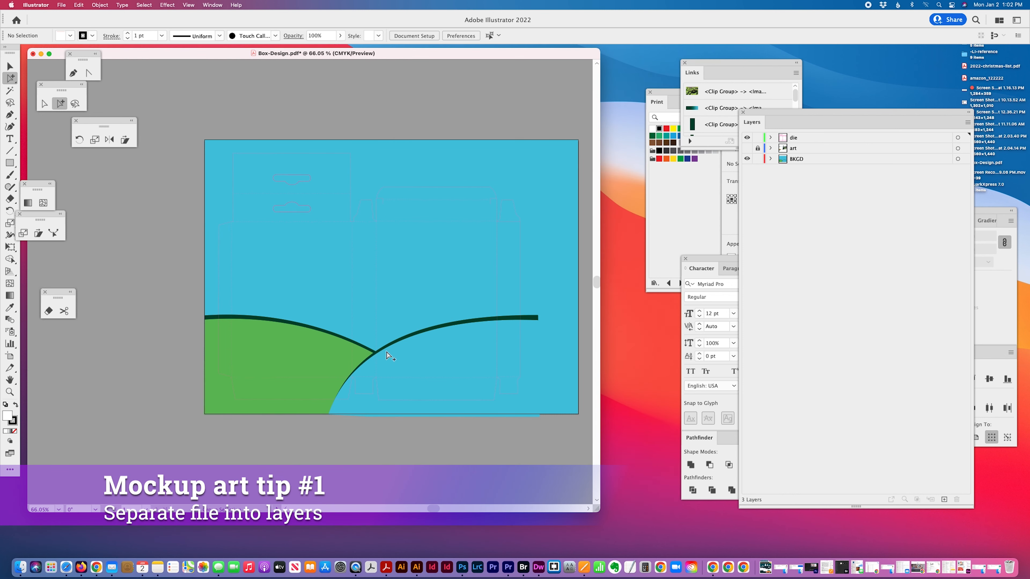
Resize the artboard to 17 in wide and 11 in high, and leave artboard editing
left_click(12, 357)
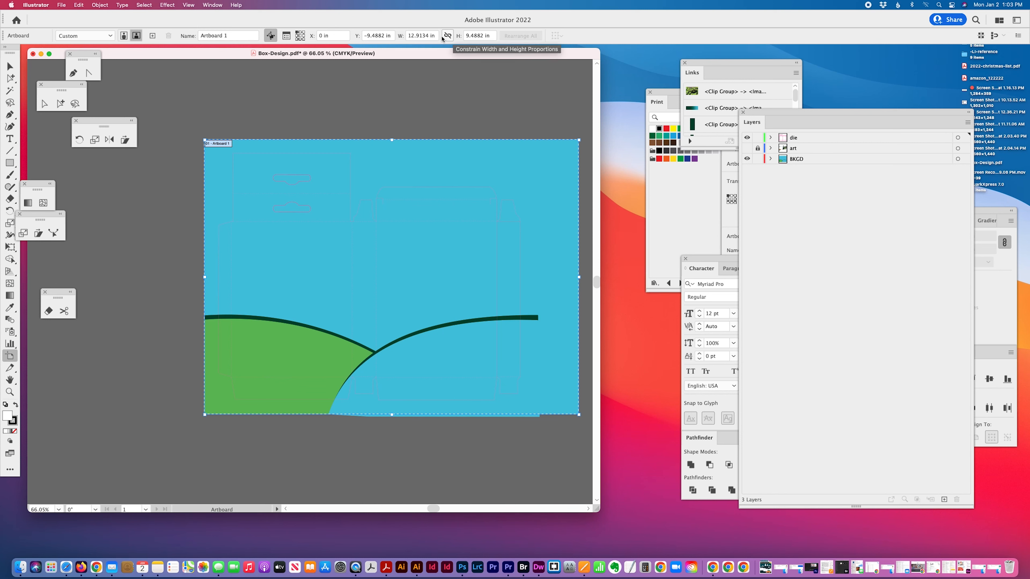
left_click(407, 36)
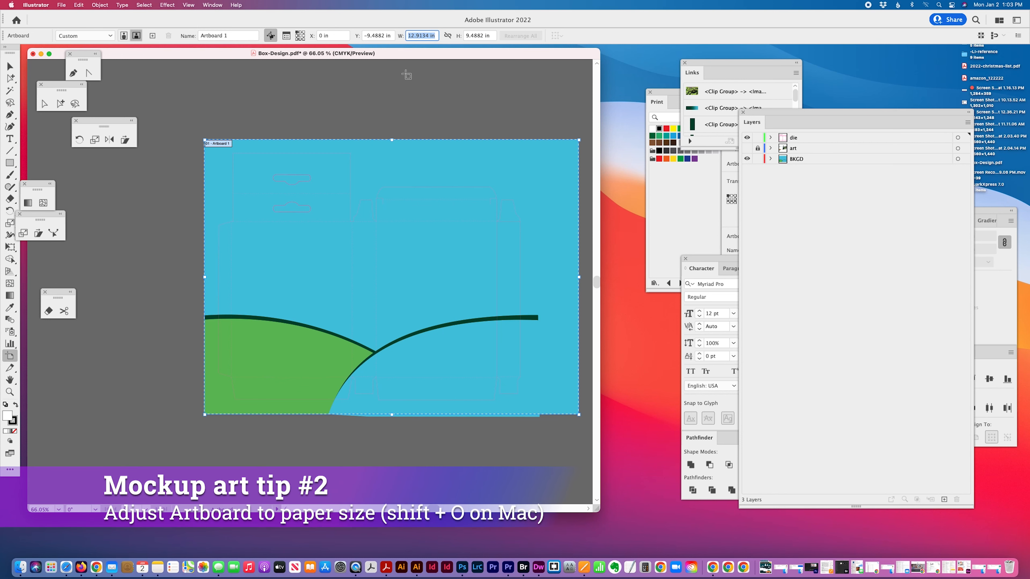
type("17")
key("Tab")
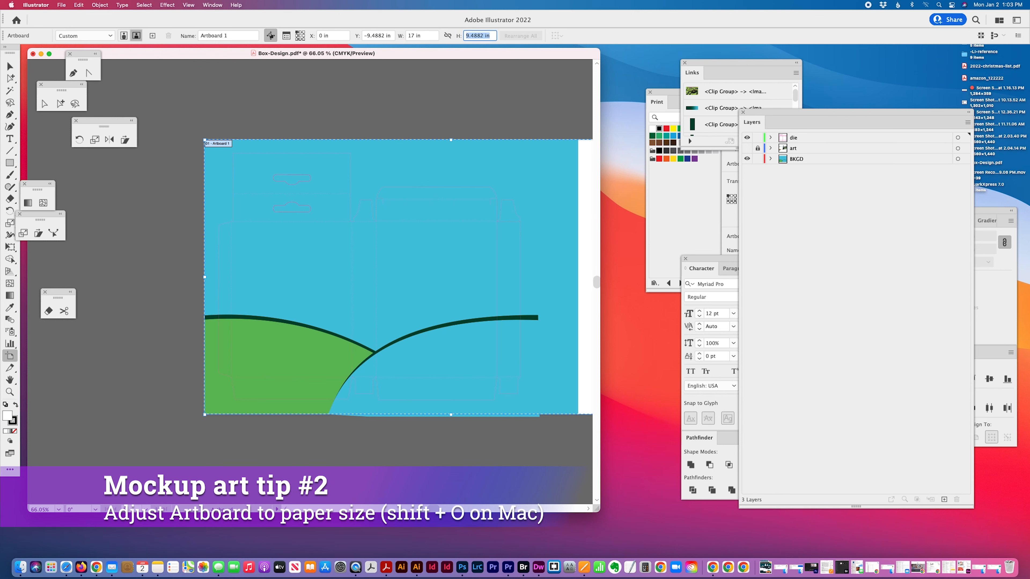
type("11")
key("Tab")
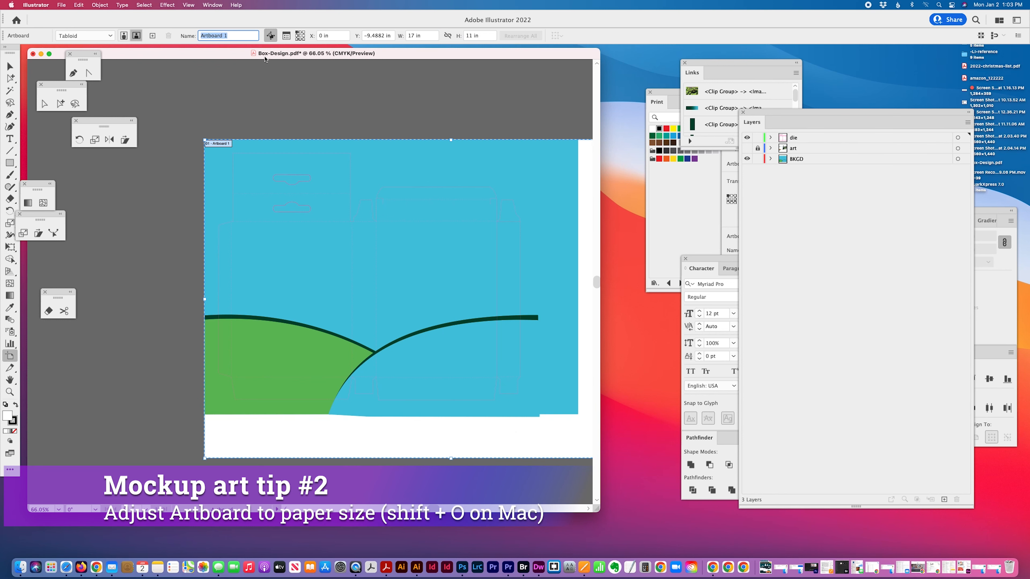
left_click(60, 103)
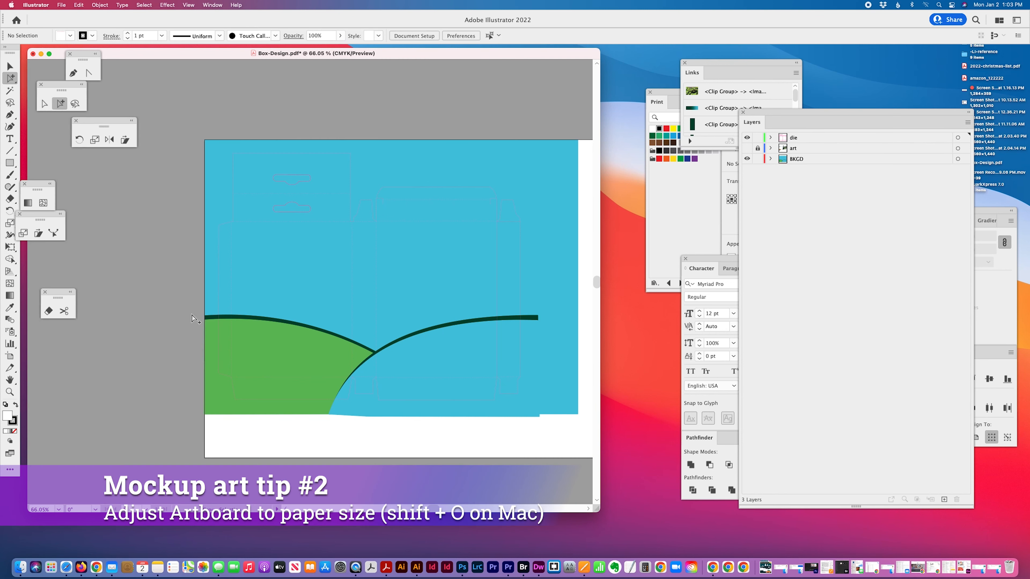
Select all unlocked artwork to inspect the die lines over the background on the resized artboard, and clear the selection
left_click(10, 392)
left_click(558, 319, "alt")
left_click(193, 297, "alt")
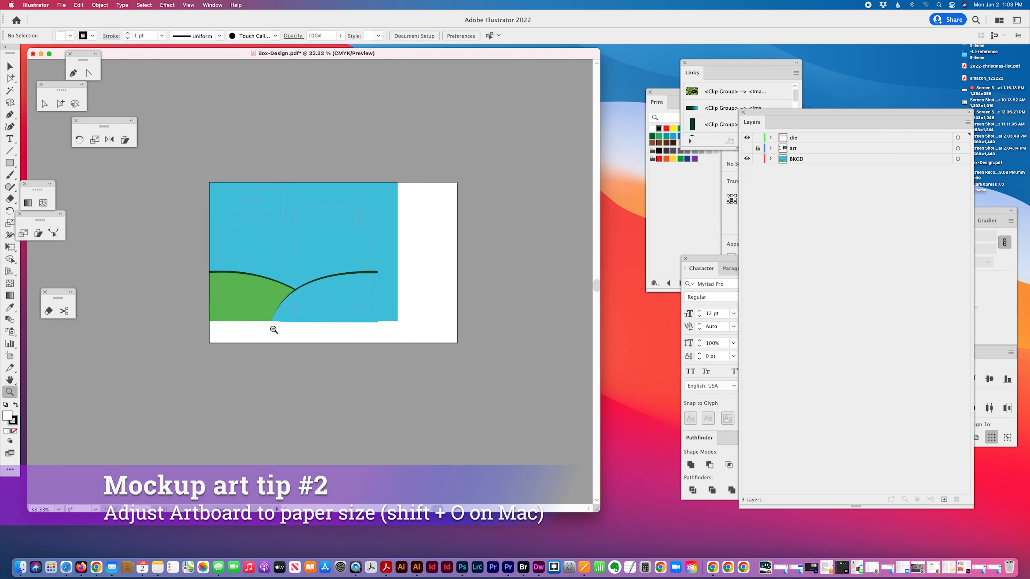
left_click(60, 103)
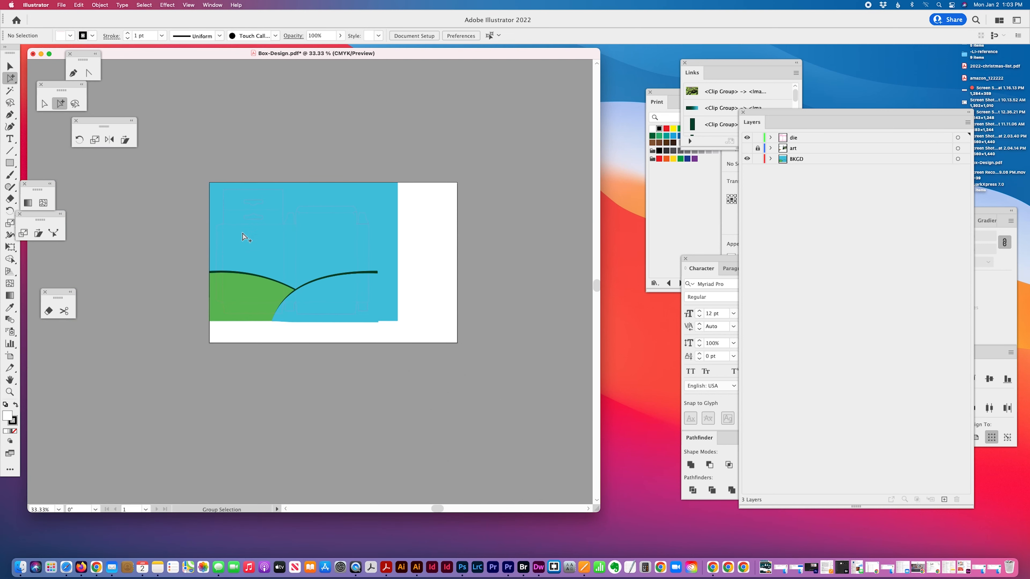
key("super+a")
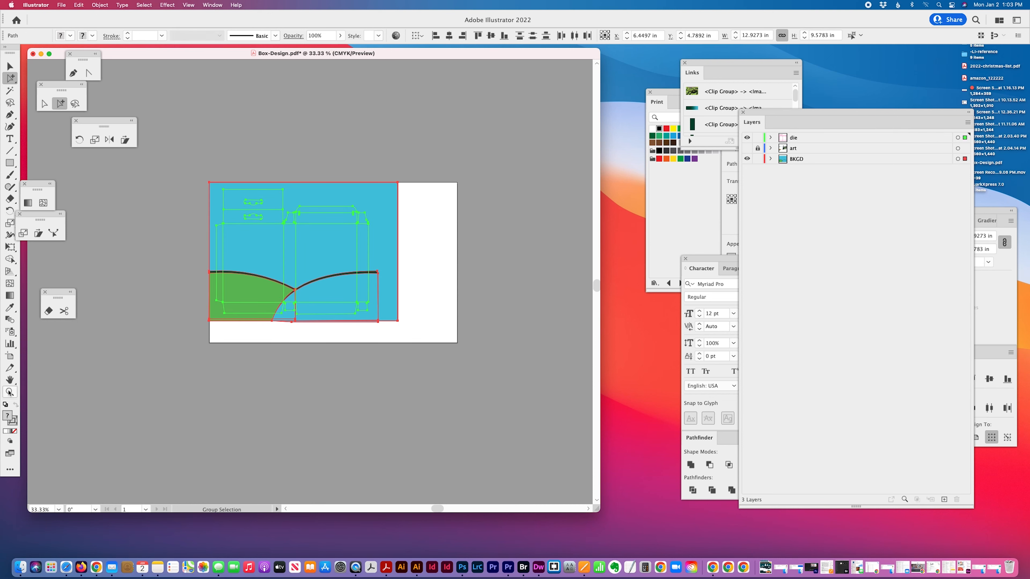
key("z")
left_click_drag(274, 229, 379, 348)
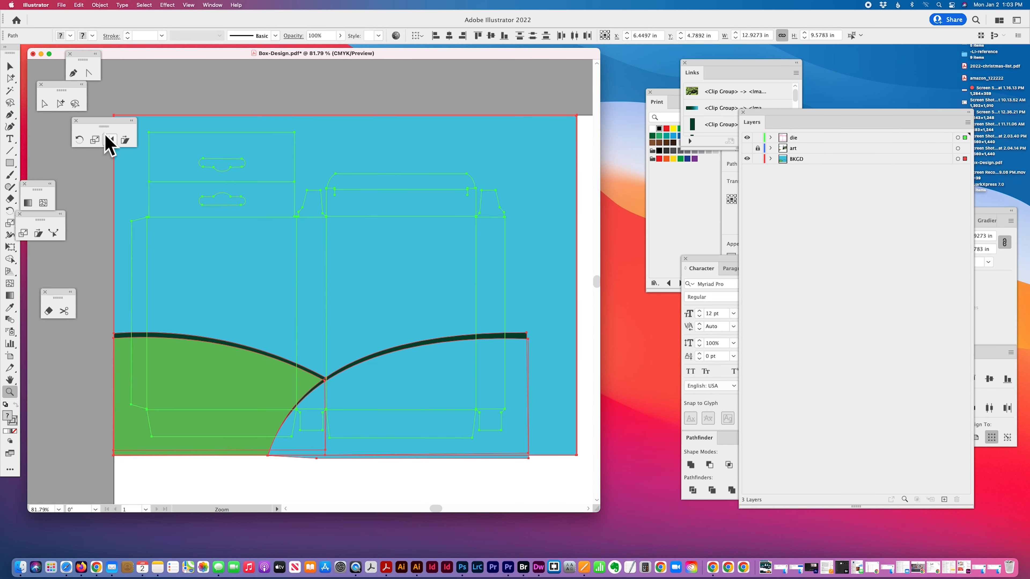
left_click(60, 103)
left_click(207, 167)
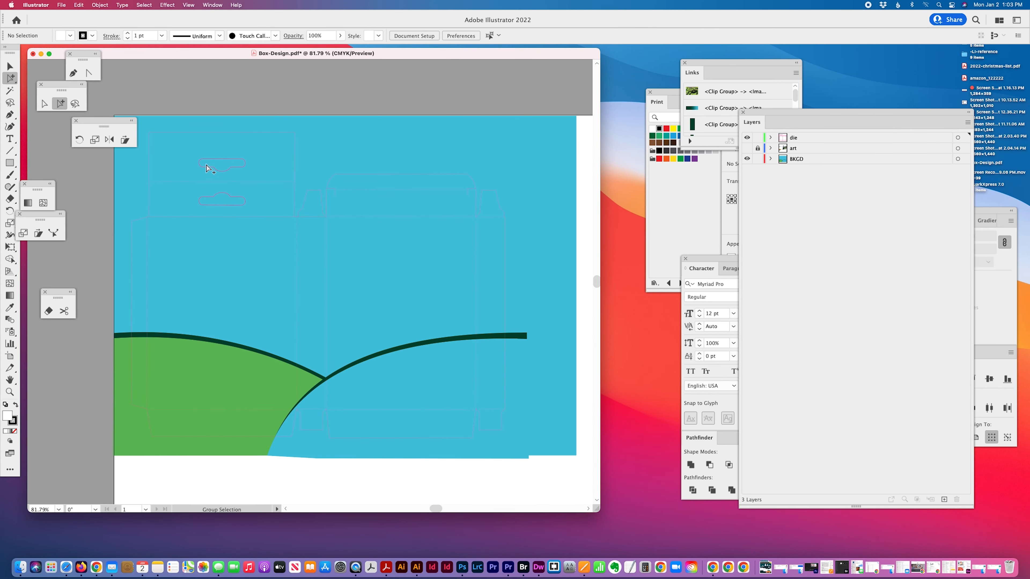
Try selecting every path with the same stroke color as the box outline, and clear the selection
left_click(211, 133)
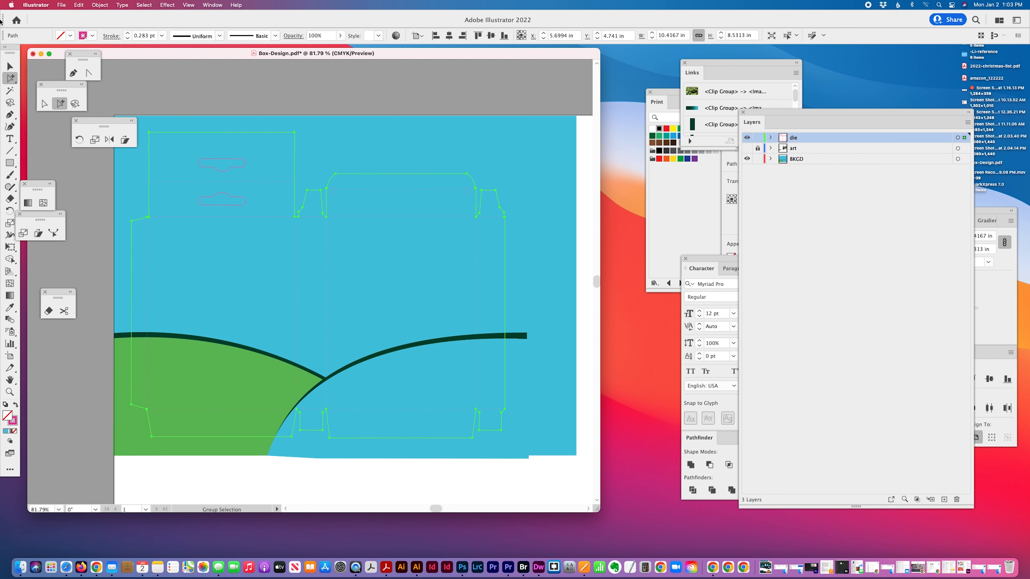
left_click(144, 5)
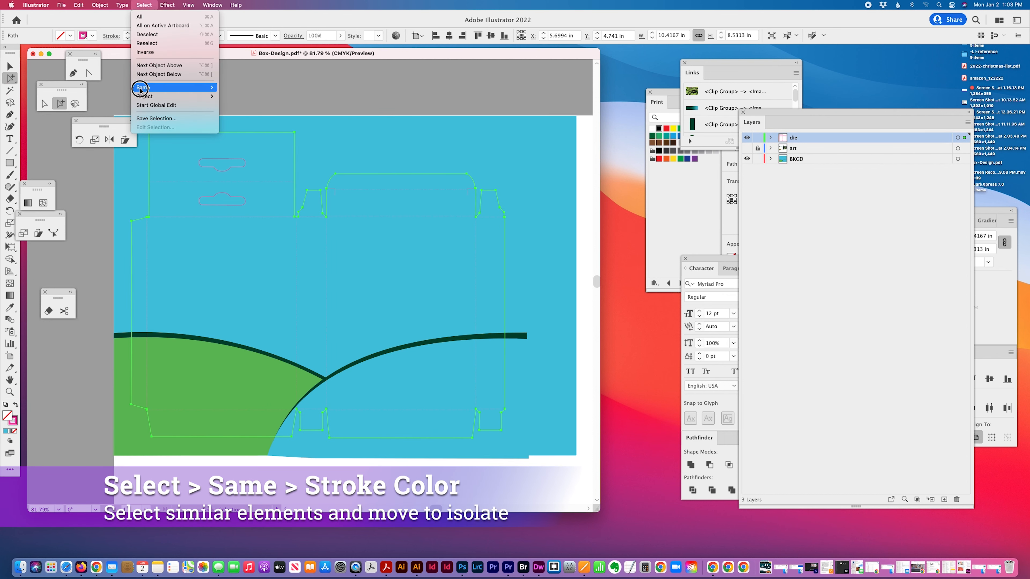
mouse_move(140, 90)
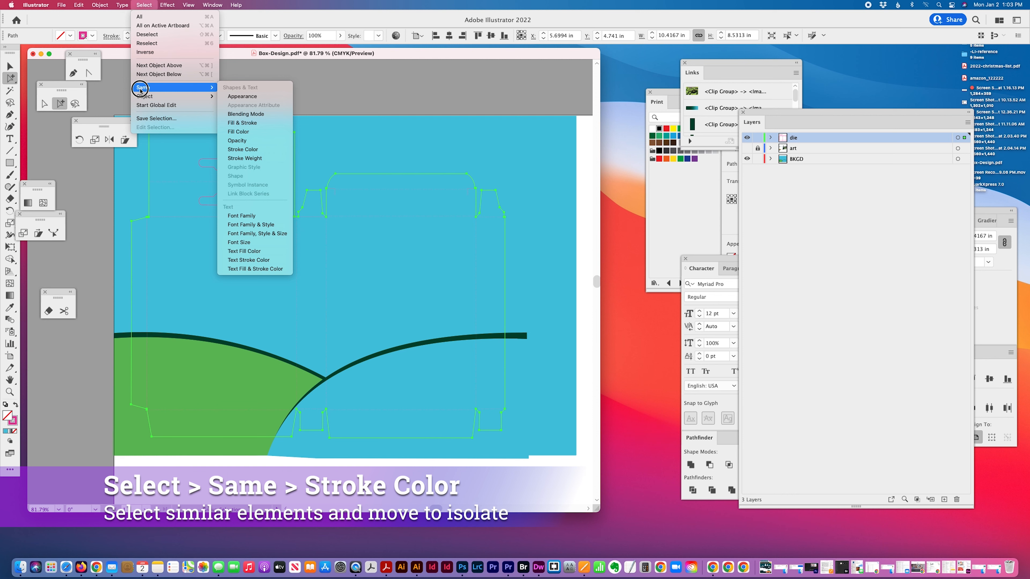
left_click(244, 152)
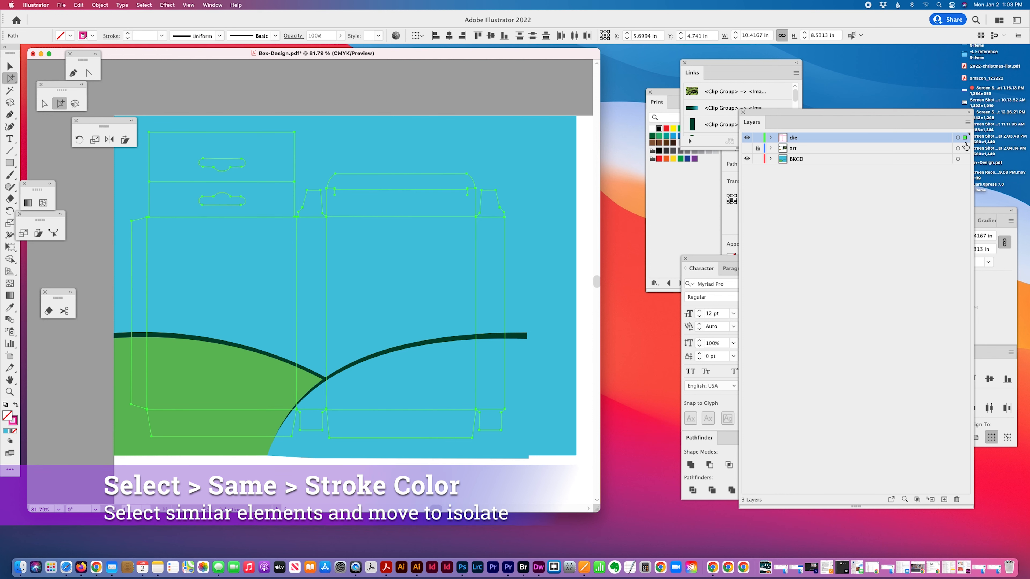
mouse_move(965, 141)
left_mouse_down()
mouse_move(965, 163)
mouse_move(963, 136)
left_mouse_up()
left_click(252, 79)
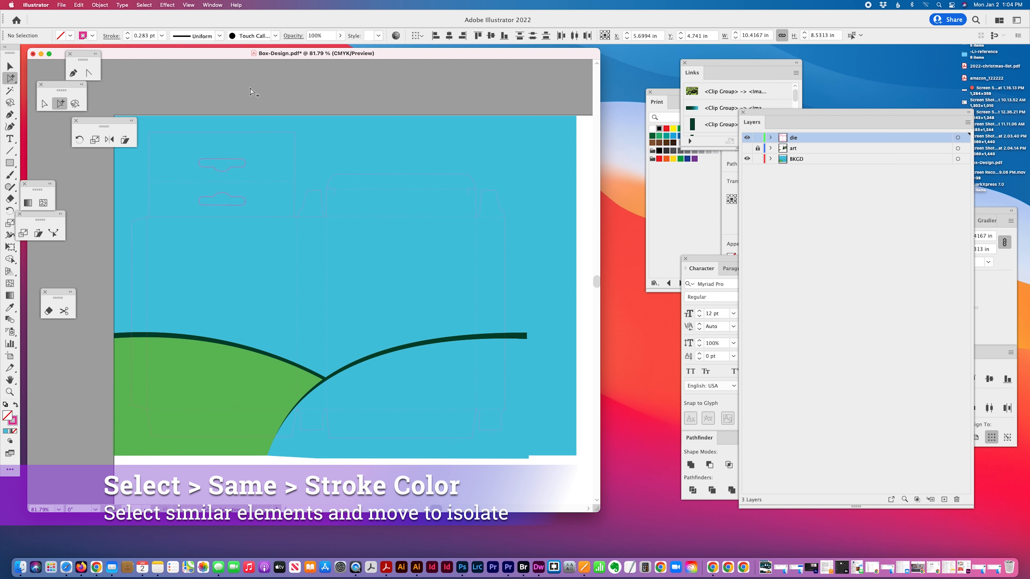
Select the box outline and extend the selection to all paths with the same stroke color
left_click(295, 147)
left_click(142, 5)
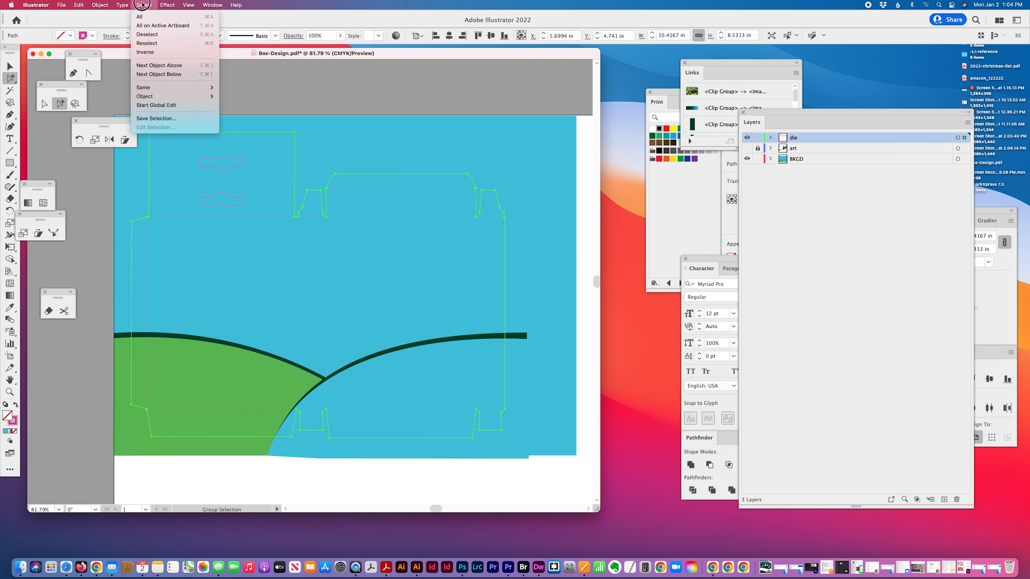
mouse_move(170, 87)
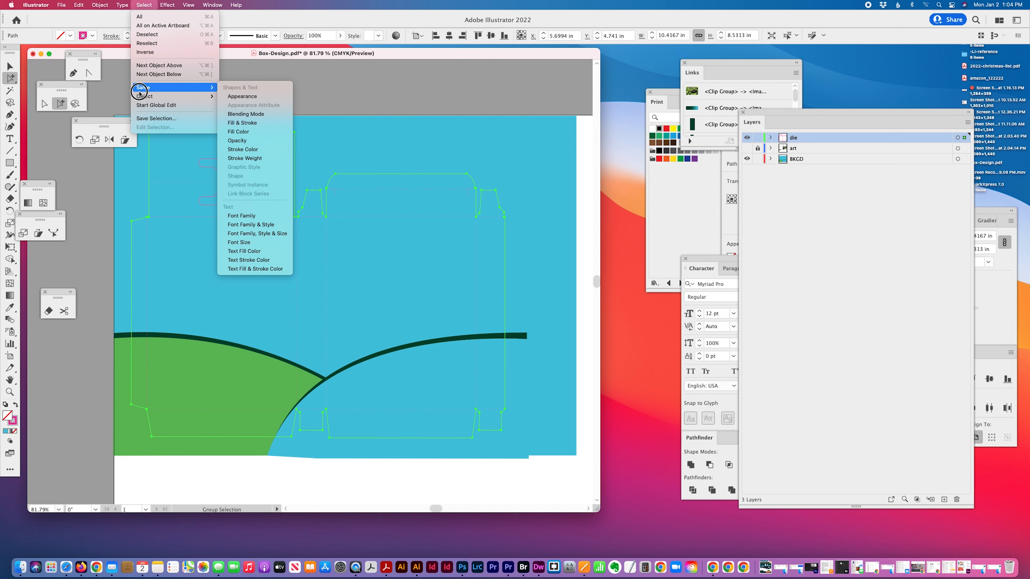
left_click(251, 150)
Try a gray fill on the selected die lines and set their fill back to none
left_click_drag(654, 99, 640, 167)
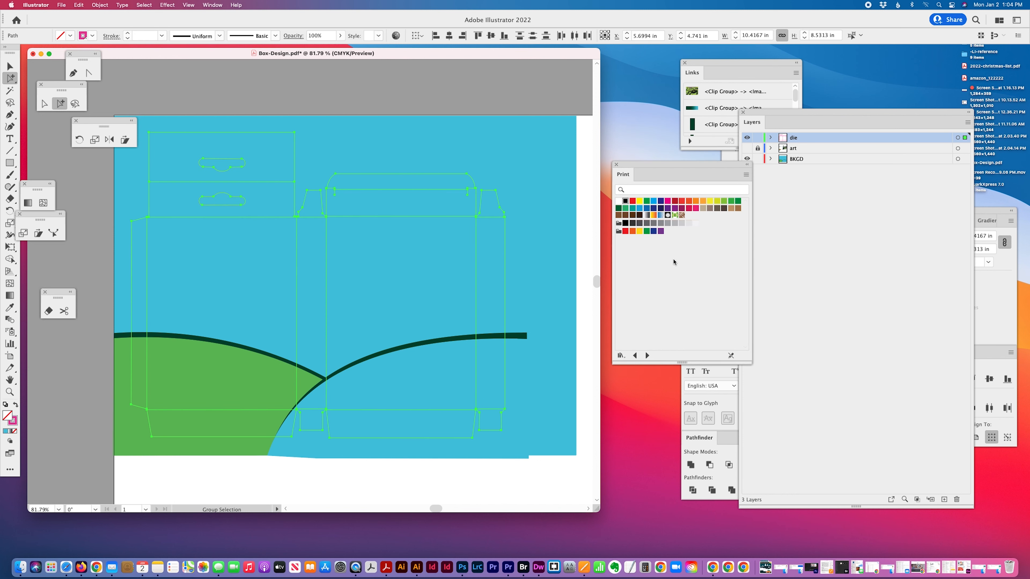
left_click(668, 223)
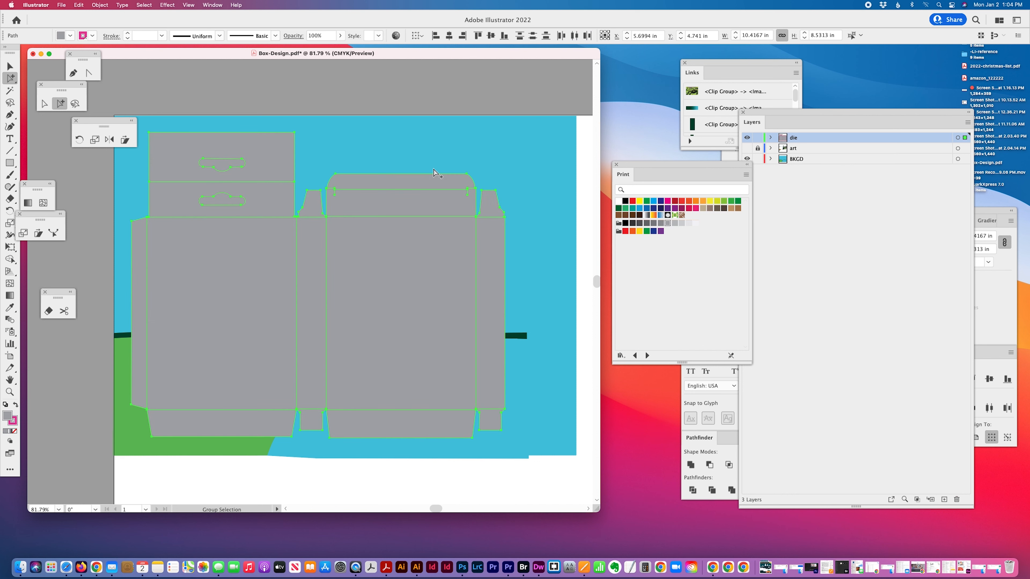
key("slash")
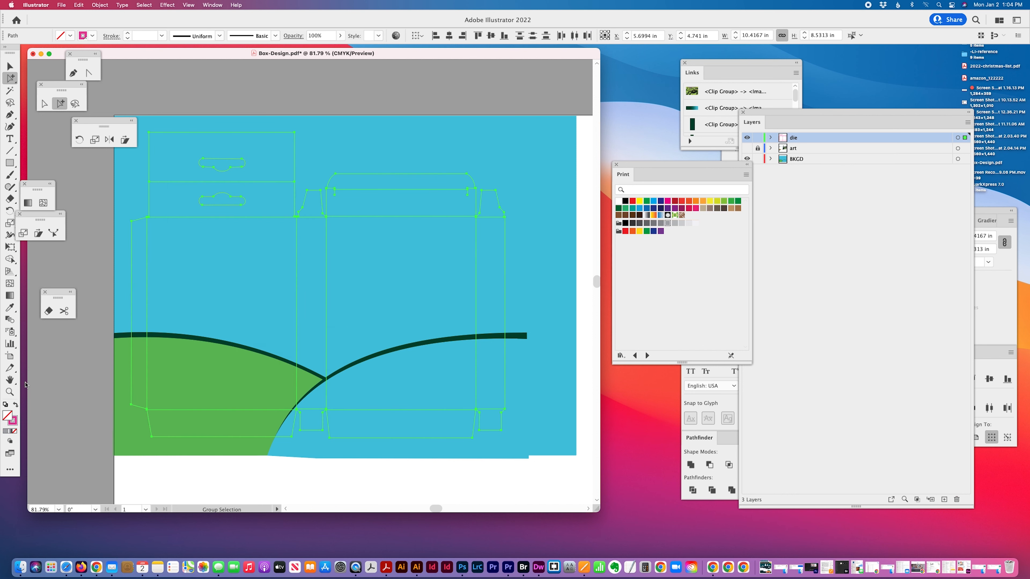
Try a 40% black stroke color on the selected die lines and undo the color change
left_click(15, 423)
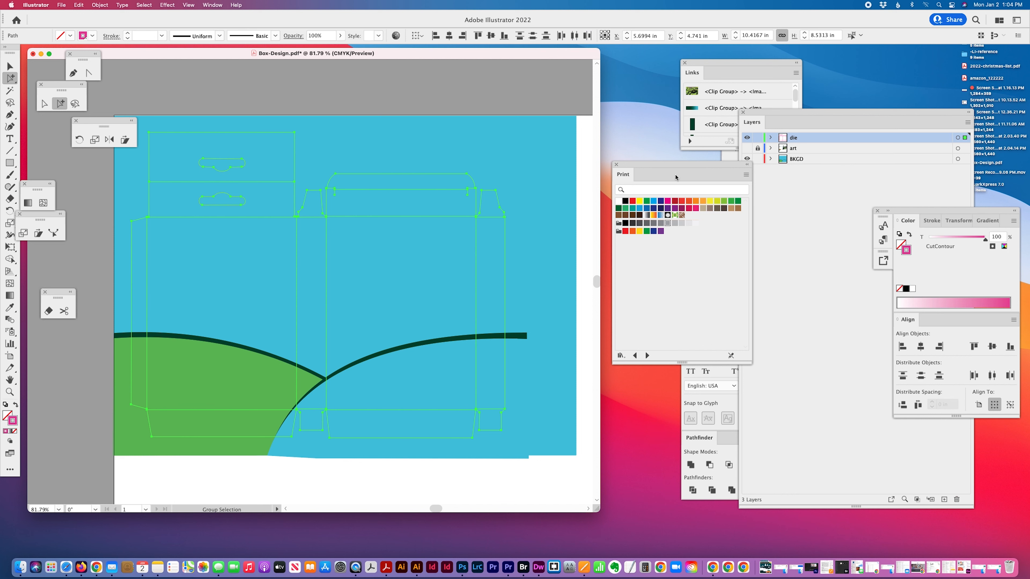
left_click(667, 223)
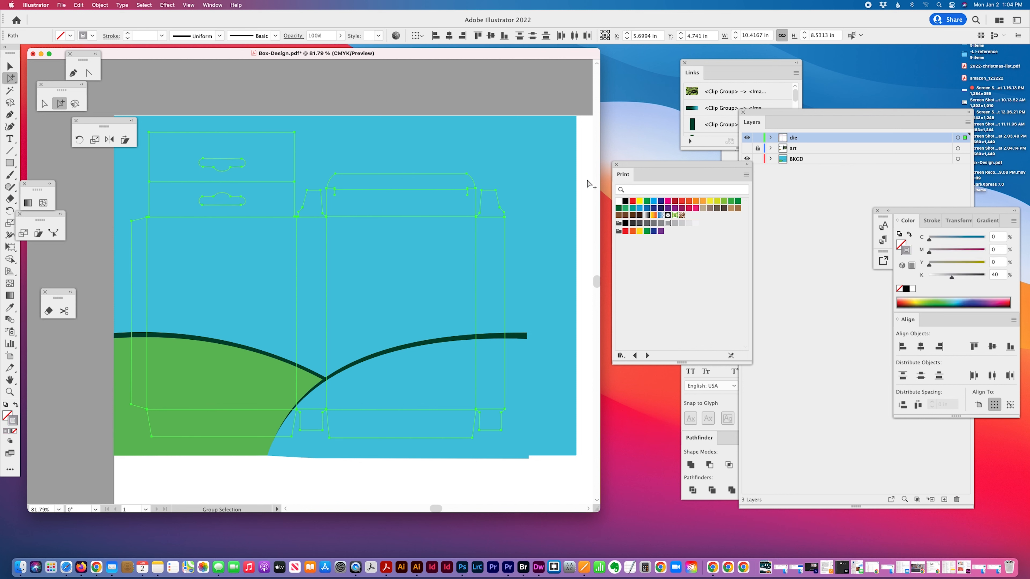
left_click(488, 105)
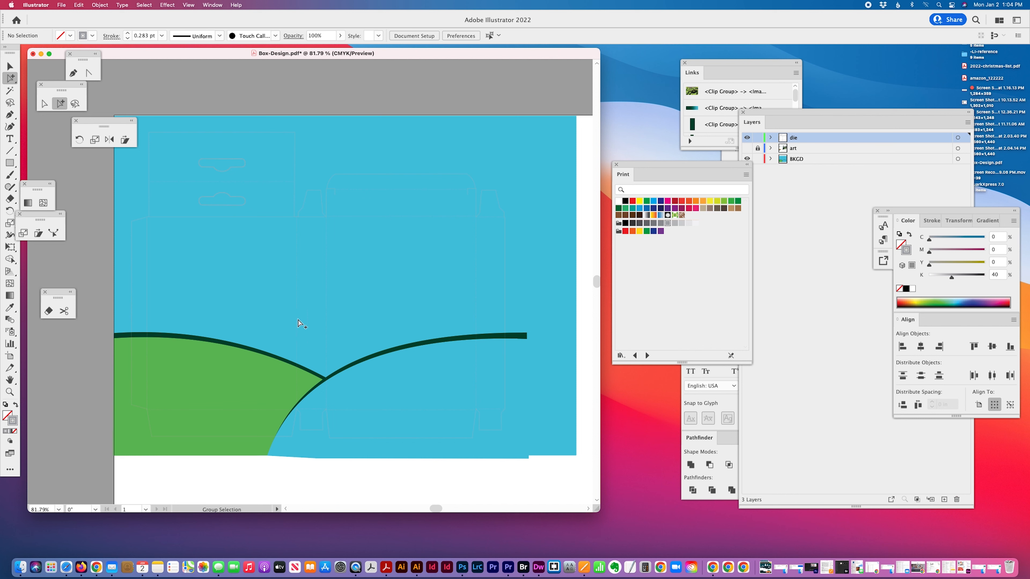
key("v")
key("super+z")
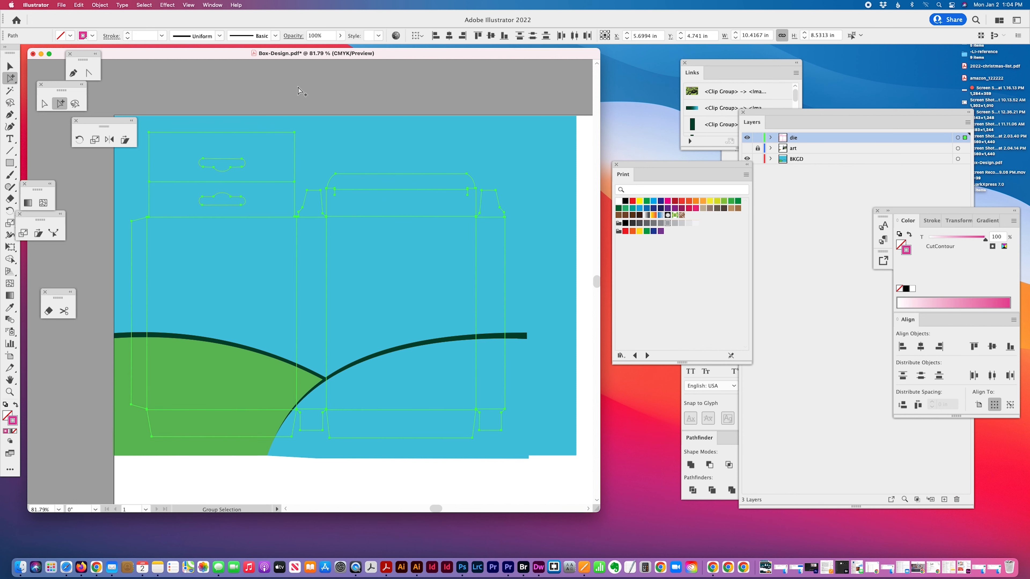
Set the die lines' stroke weight to 1 pt and stroke color to 50% black, and deselect them
left_click(157, 35)
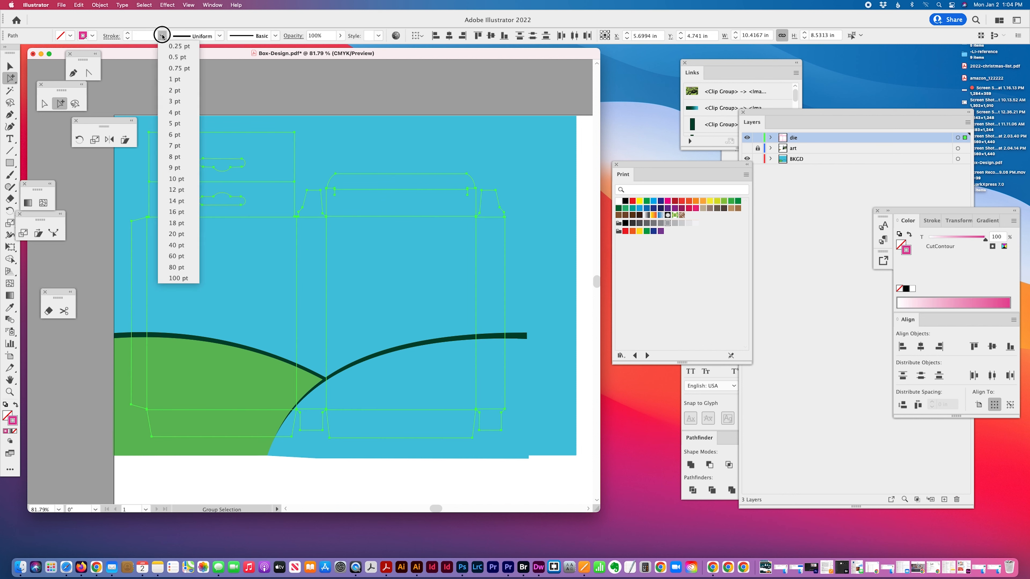
left_click(164, 79)
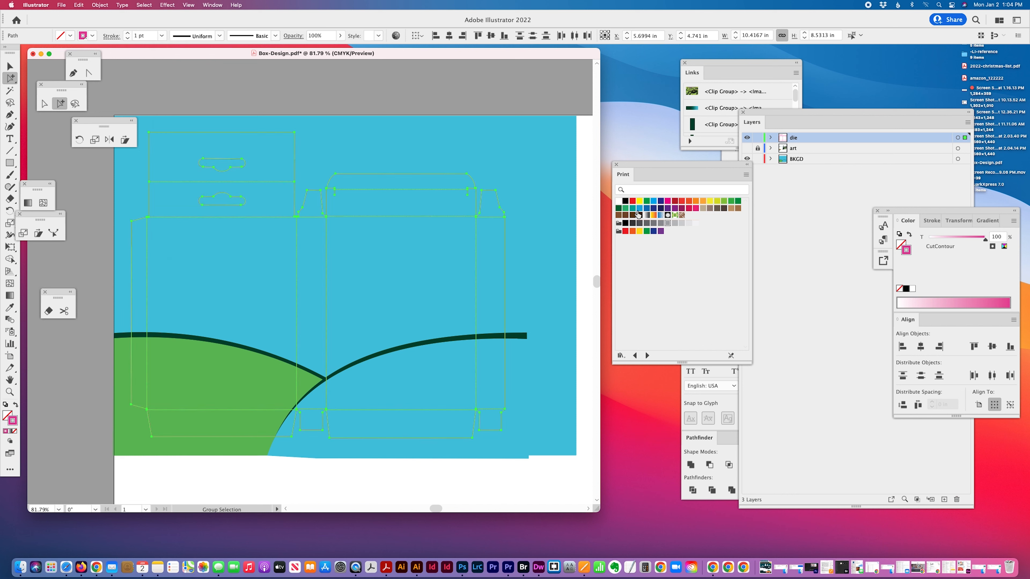
left_click(661, 223)
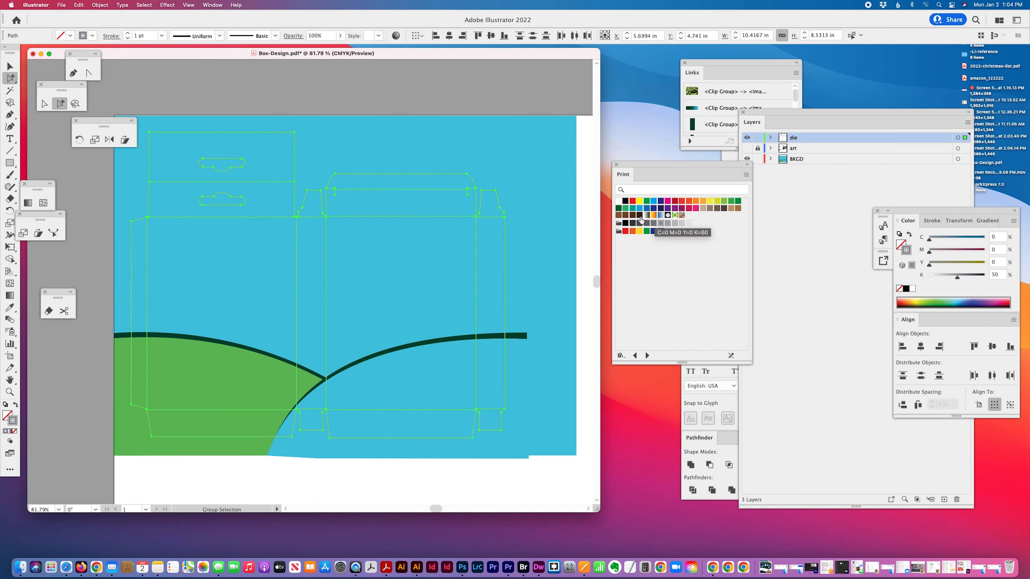
left_click(381, 108)
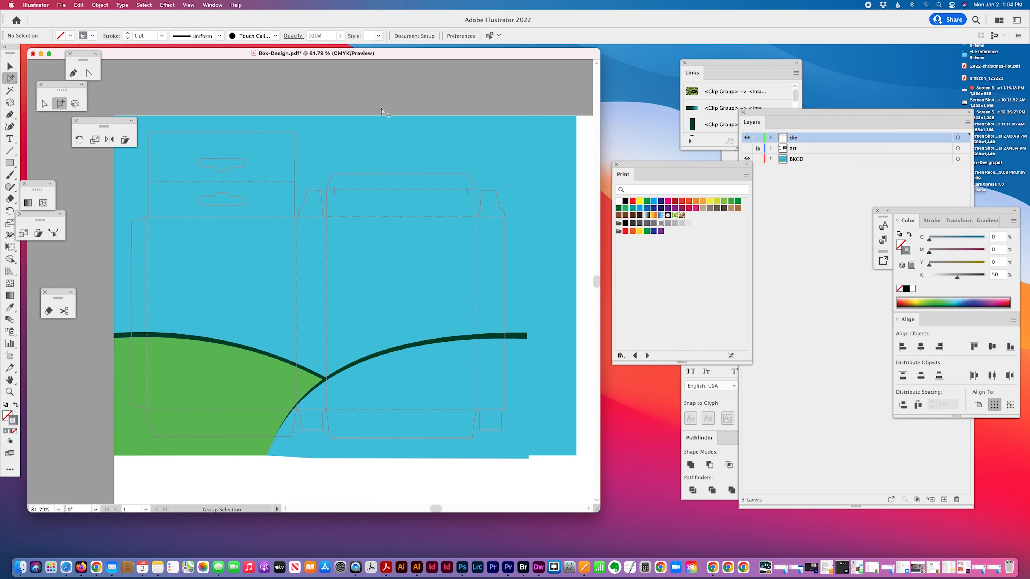
Lock the BKGD layer and check by selecting all that only the die lines are selectable
left_click(757, 159)
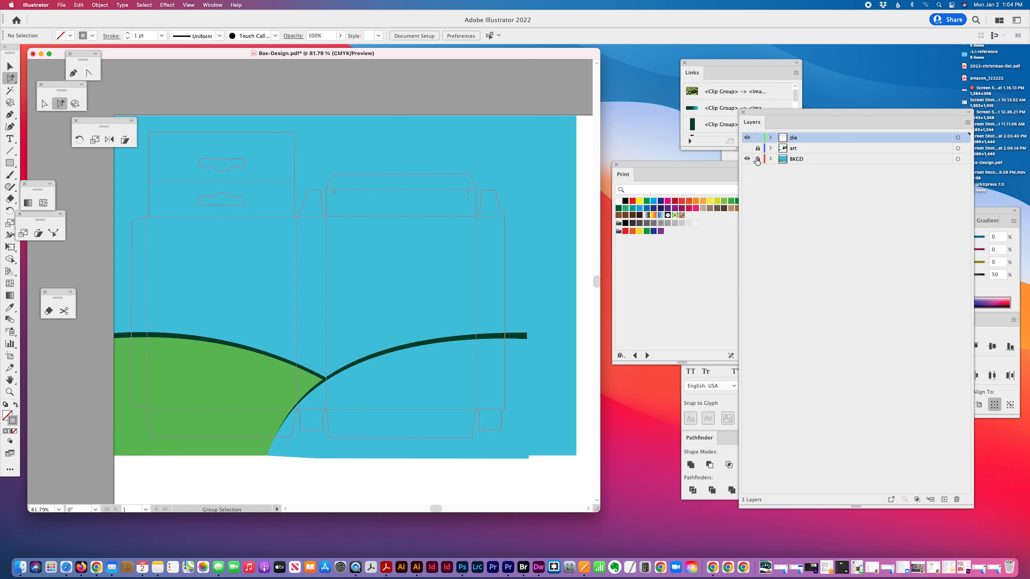
key("super+a")
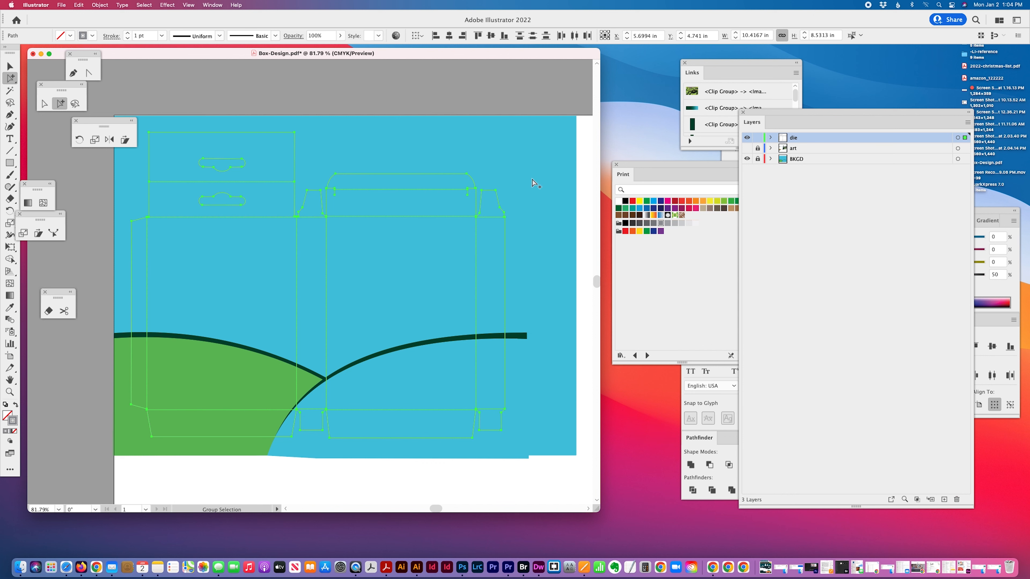
left_click(476, 99)
Try 60% black and 40% black as the stroke color of all die lines
left_click(957, 138)
left_click(652, 224)
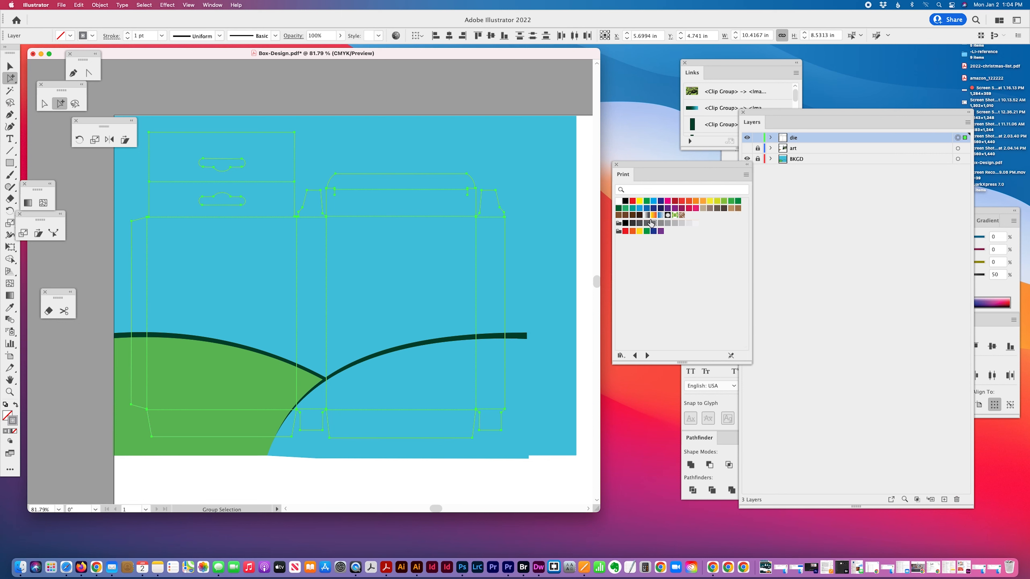
left_click(416, 95)
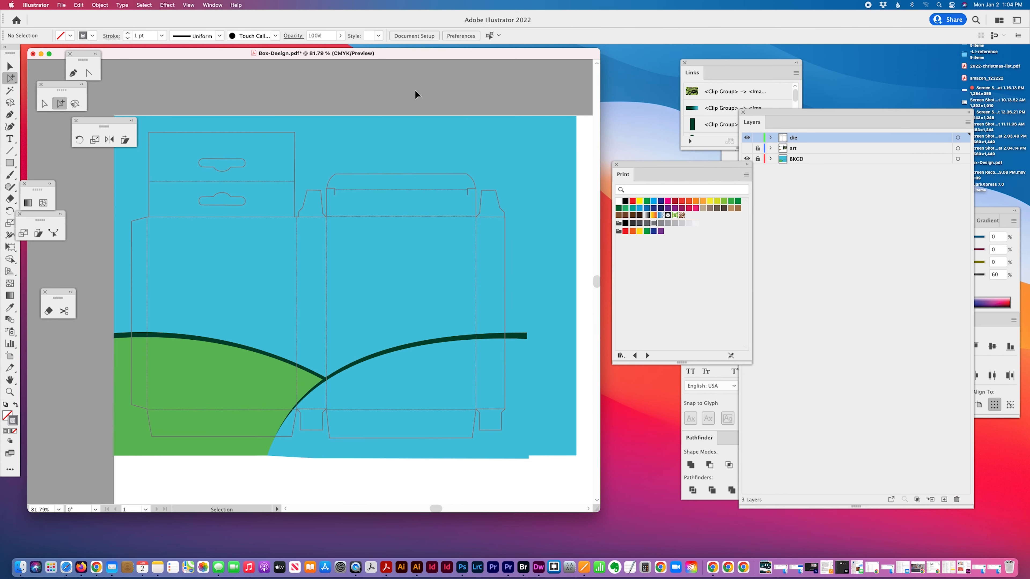
key("super+a")
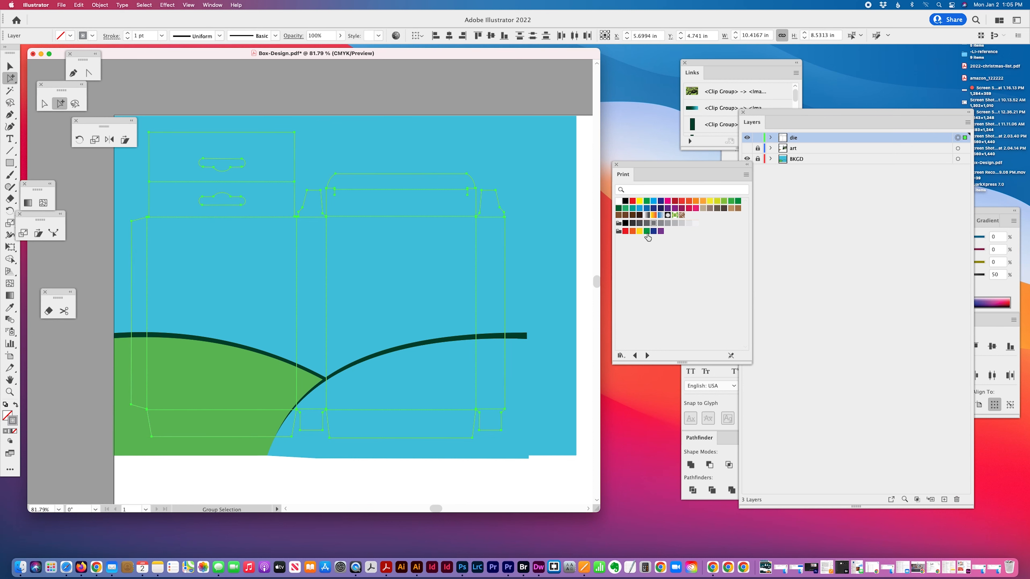
left_click(668, 224)
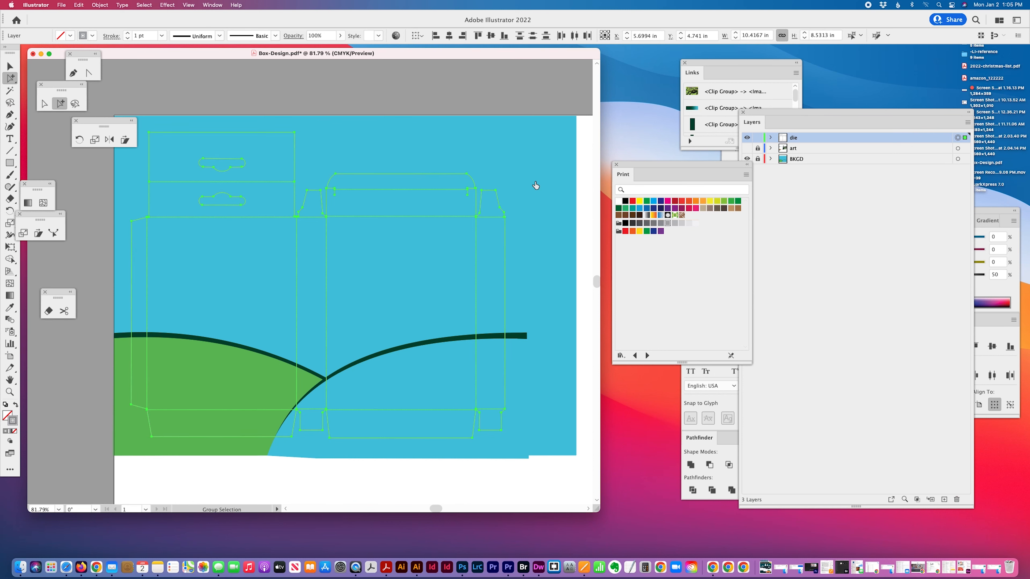
left_click(420, 101)
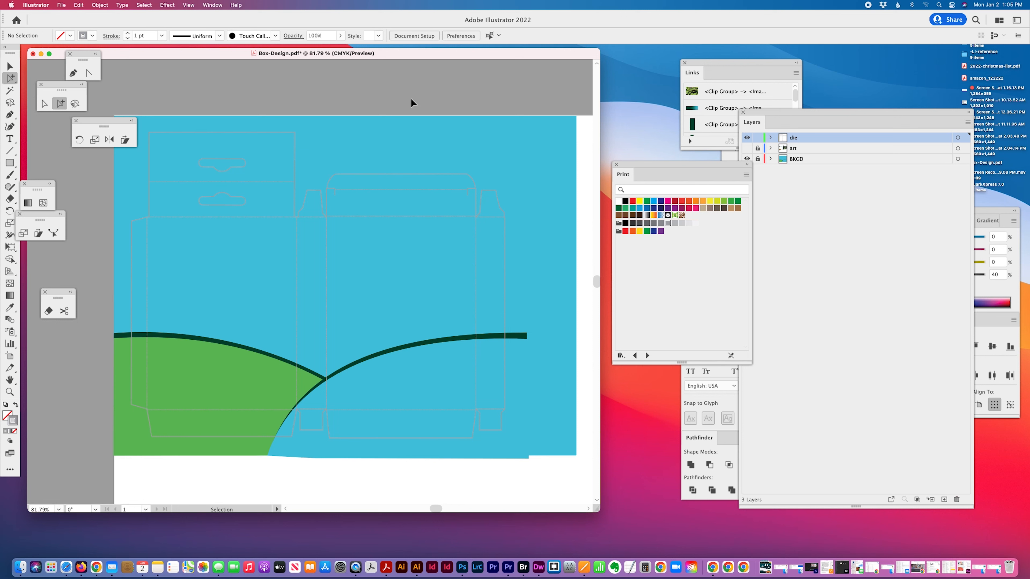
Set the stroke color of all objects on the die layer to 30% black and deselect them
left_click(958, 139)
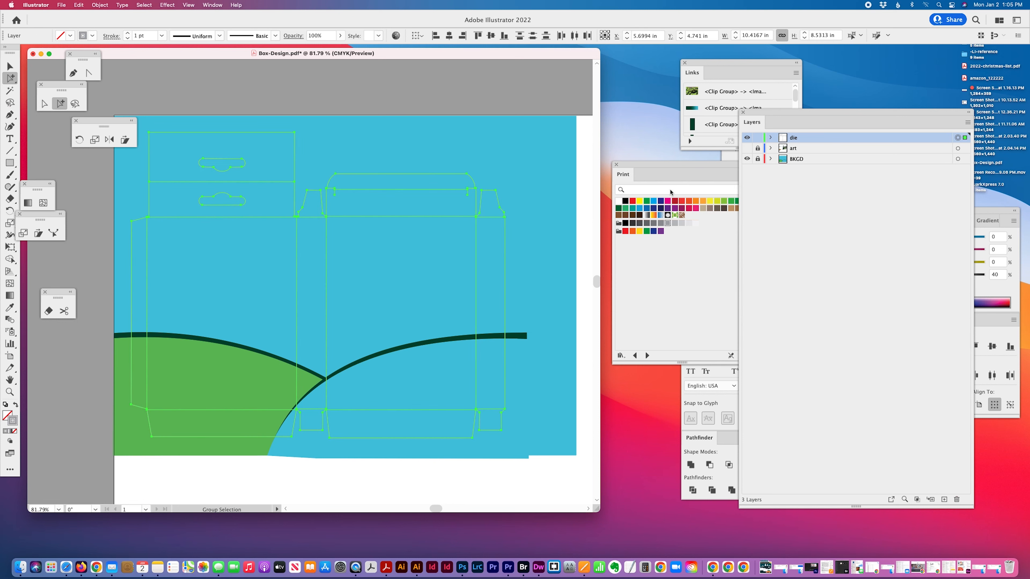
left_click(674, 224)
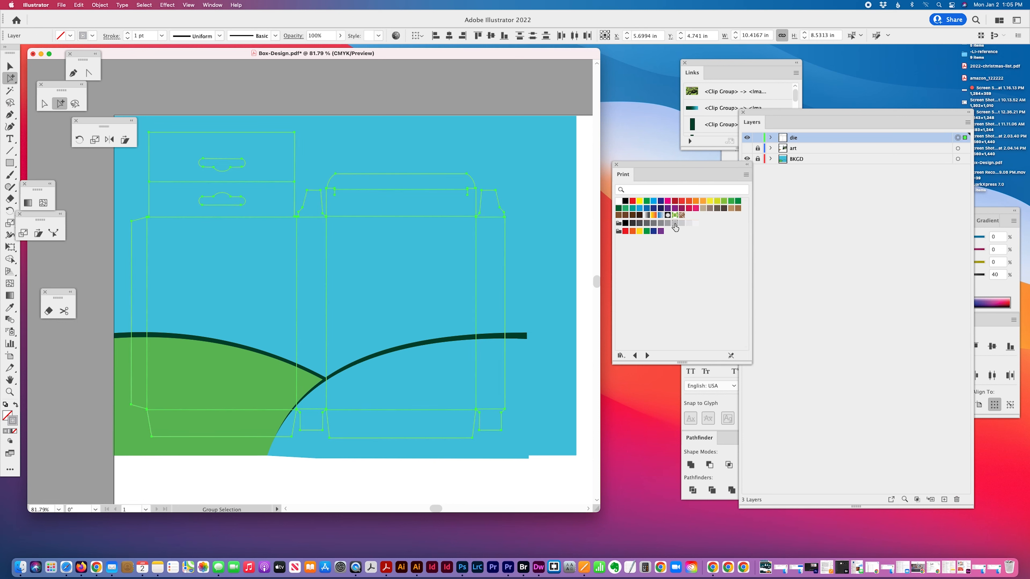
left_click(377, 98)
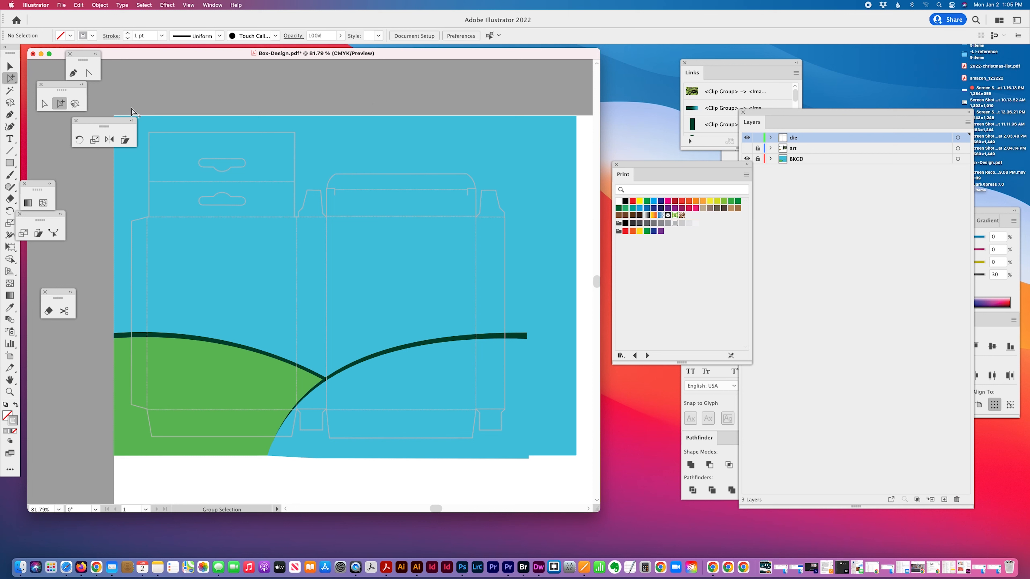
left_click_drag(122, 100, 523, 454)
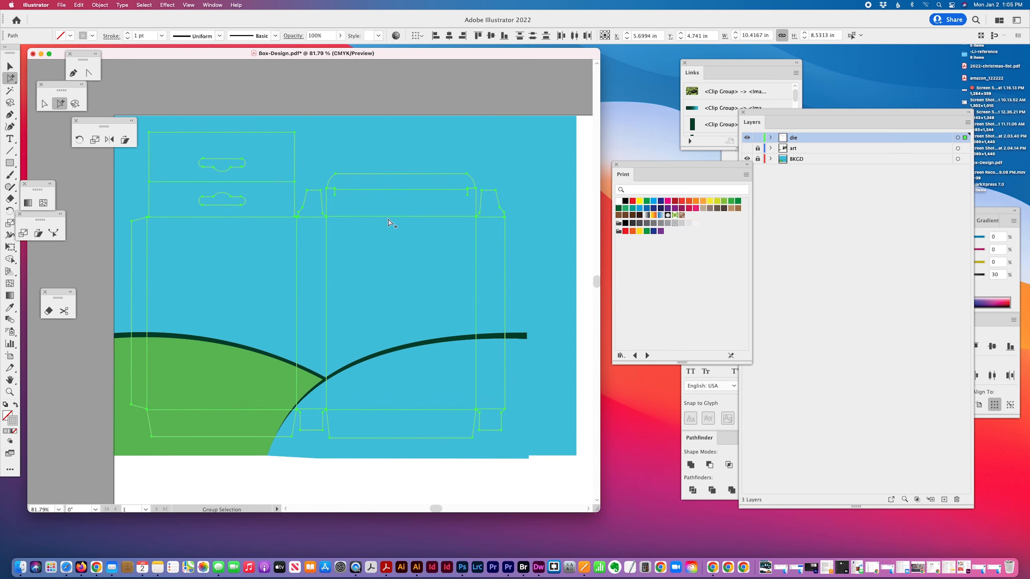
left_click(211, 93)
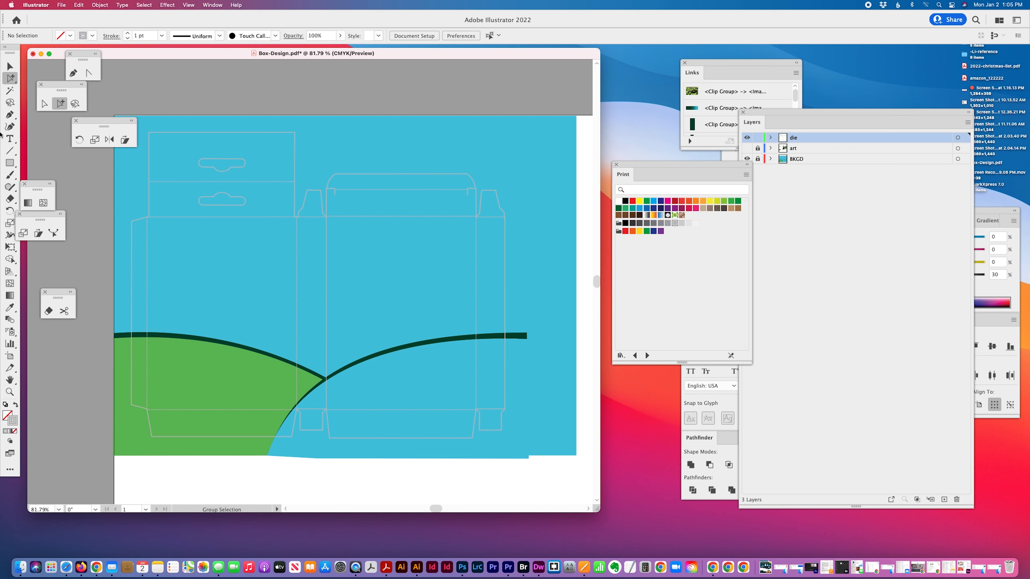
Delete the interior fold lines along the box panels' outer edges and the fold line across the hang tab between the two hanger holes
left_click(147, 244)
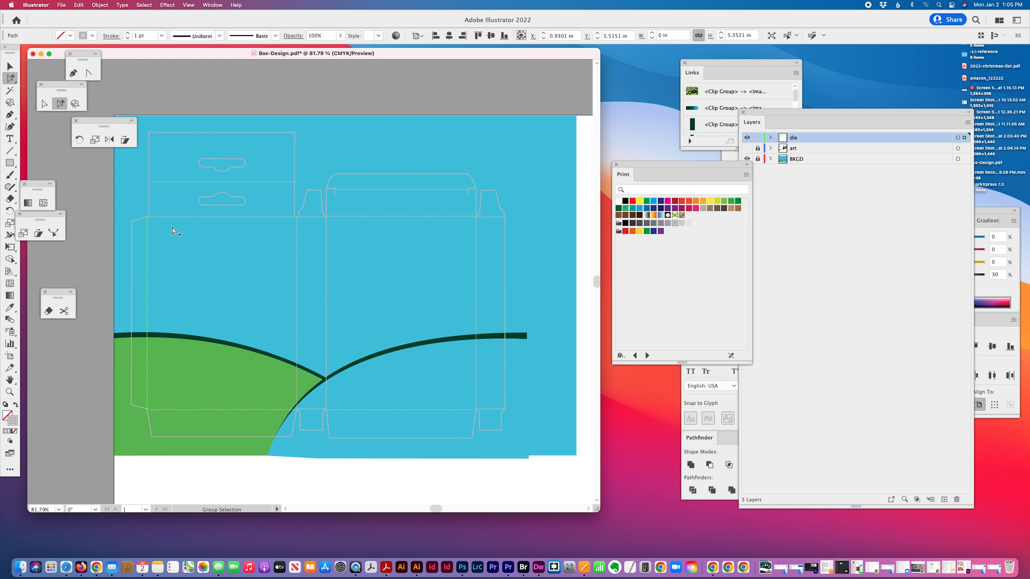
left_click(186, 217, "shift")
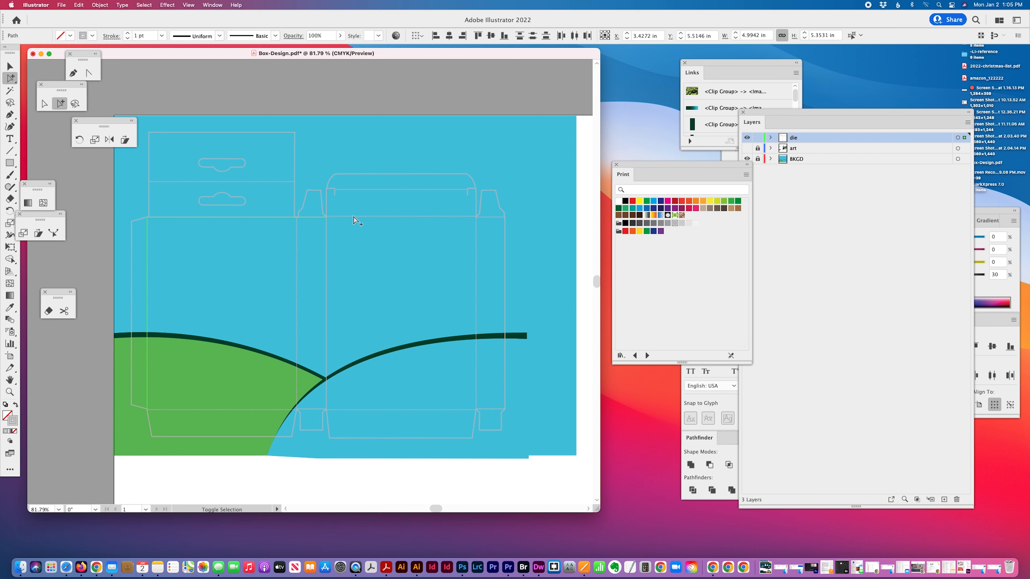
left_click(363, 219, "shift")
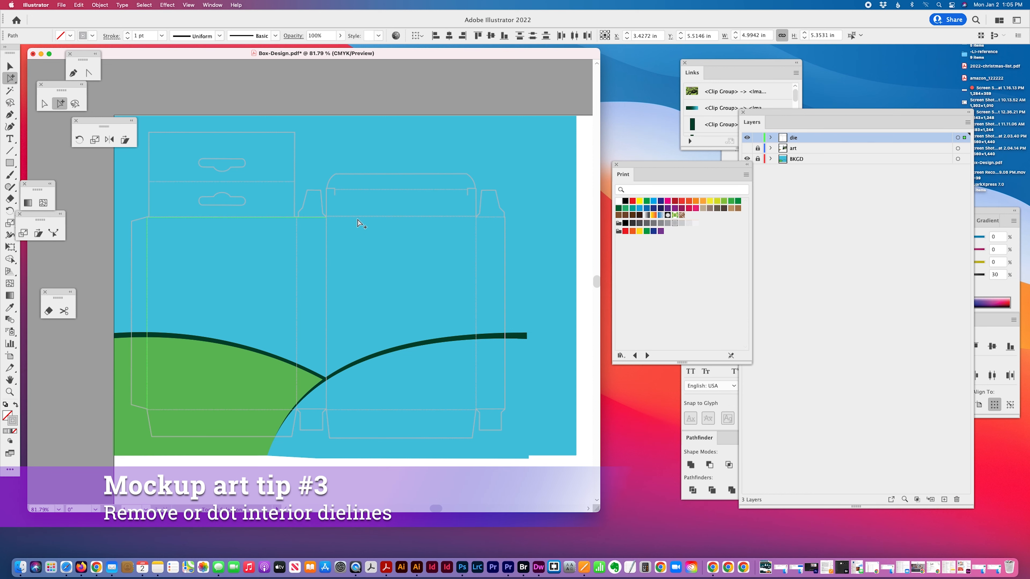
left_click_drag(374, 207, 374, 232)
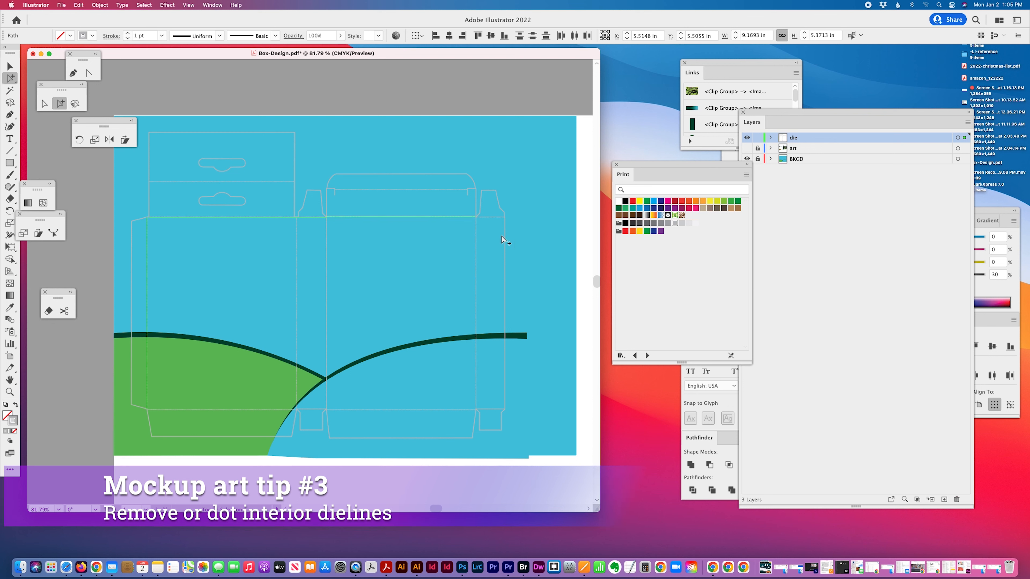
left_click(489, 214, "shift")
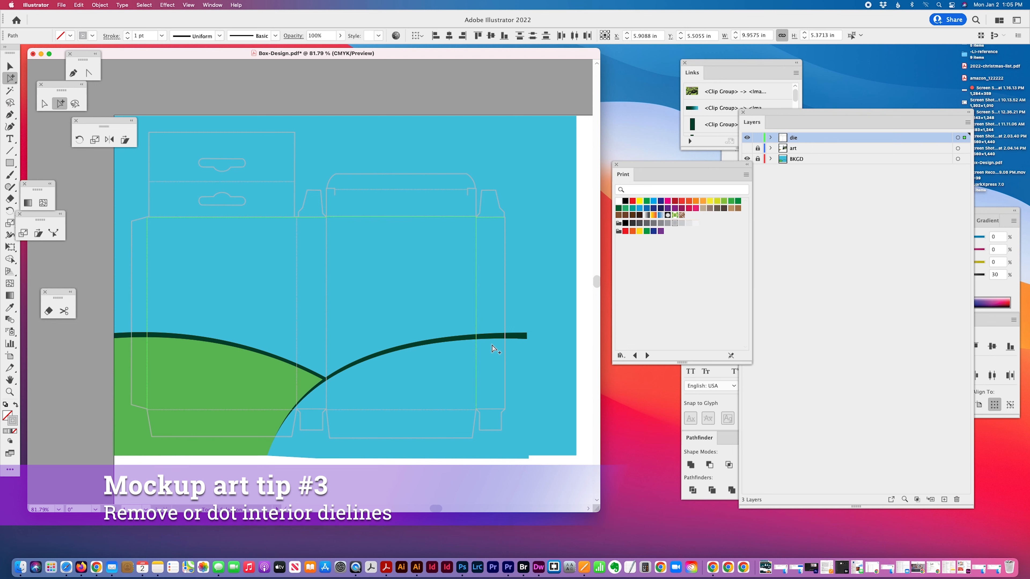
left_click(488, 411, "shift")
left_click(419, 411, "shift")
left_click(305, 416, "shift")
left_click(242, 413, "shift")
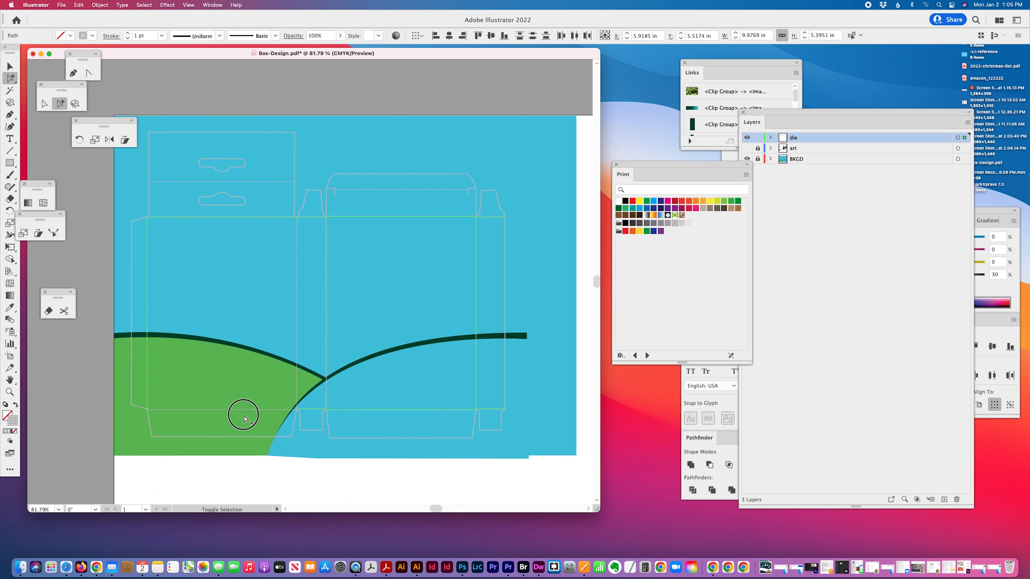
left_click(182, 307)
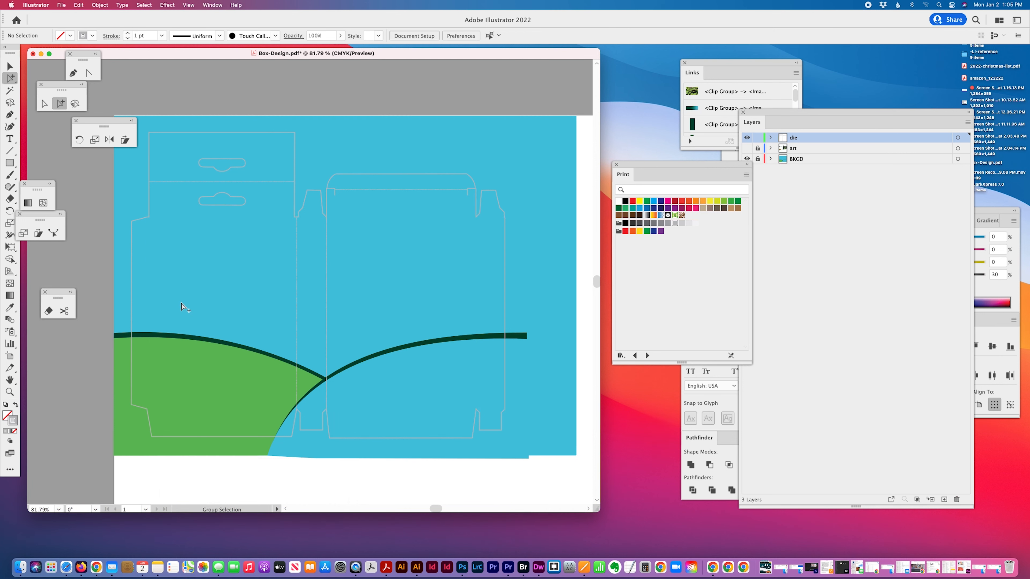
left_click(266, 182)
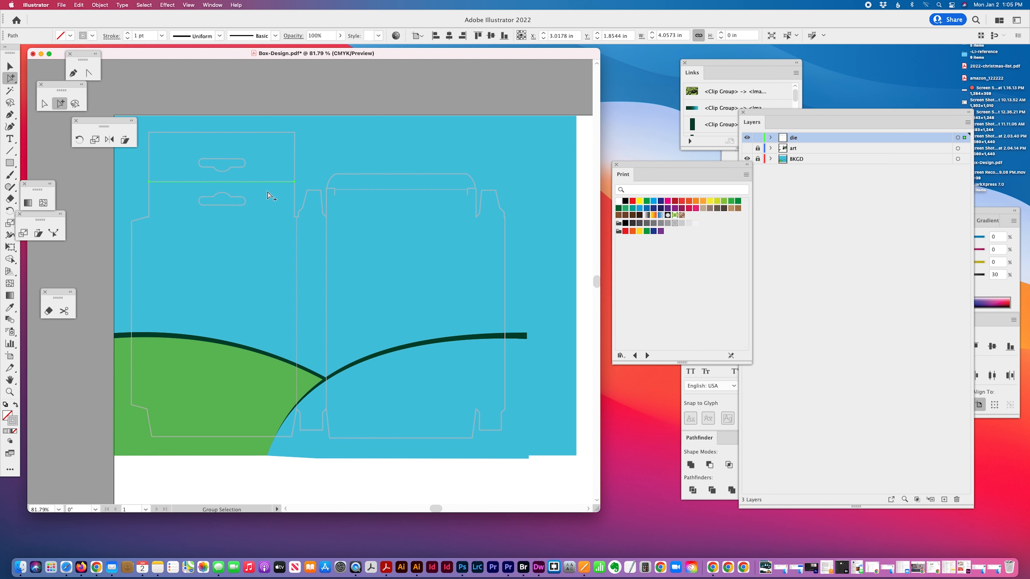
left_click(267, 192)
Save a copy to the Desktop as Box-Design-mockup in Adobe Illustrator (ai) format with the Illustrator 2020 version
key("super+shift+s")
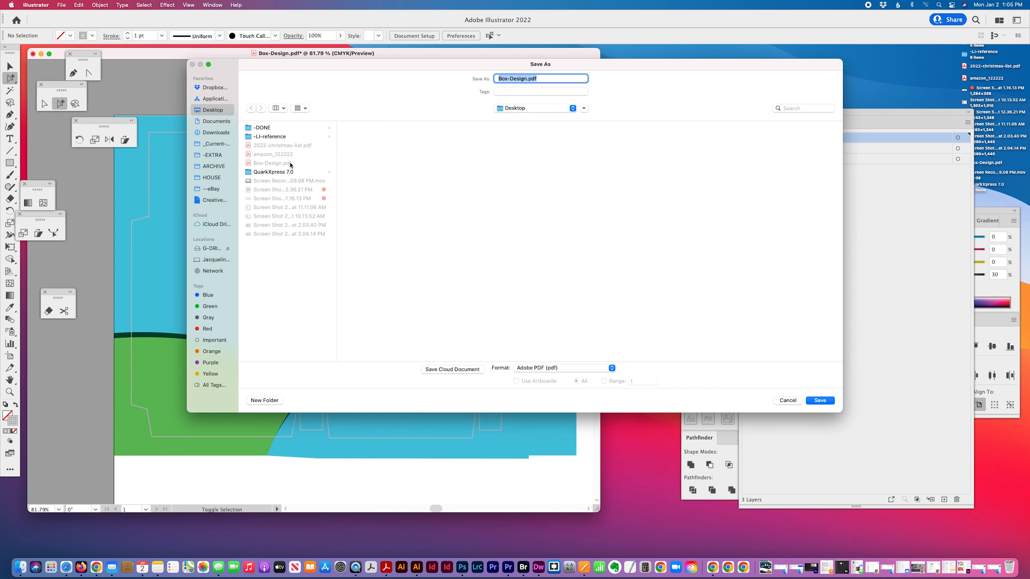
left_click(526, 79)
type("-mockup")
left_click(547, 372)
left_click(543, 340)
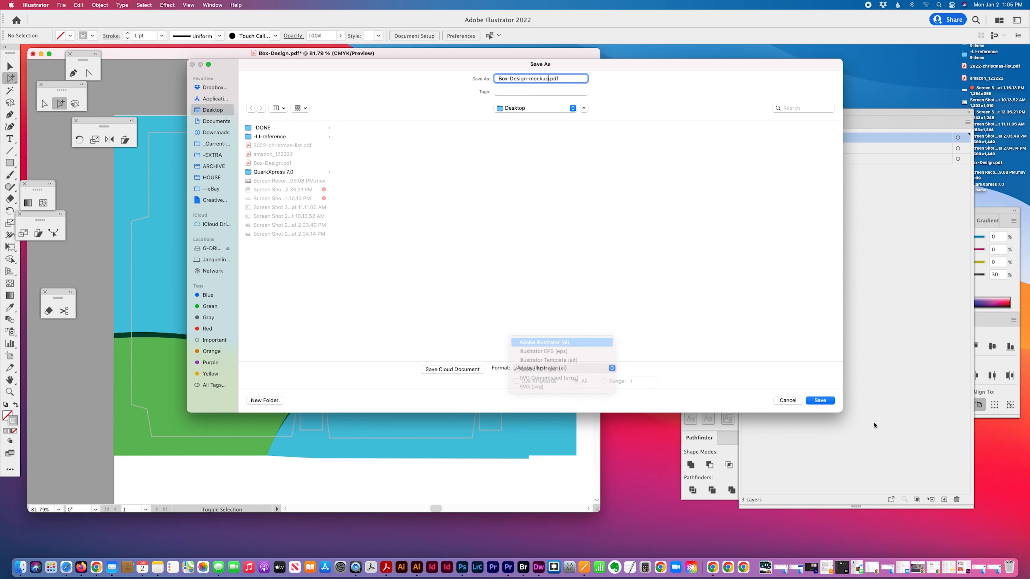
left_click(820, 400)
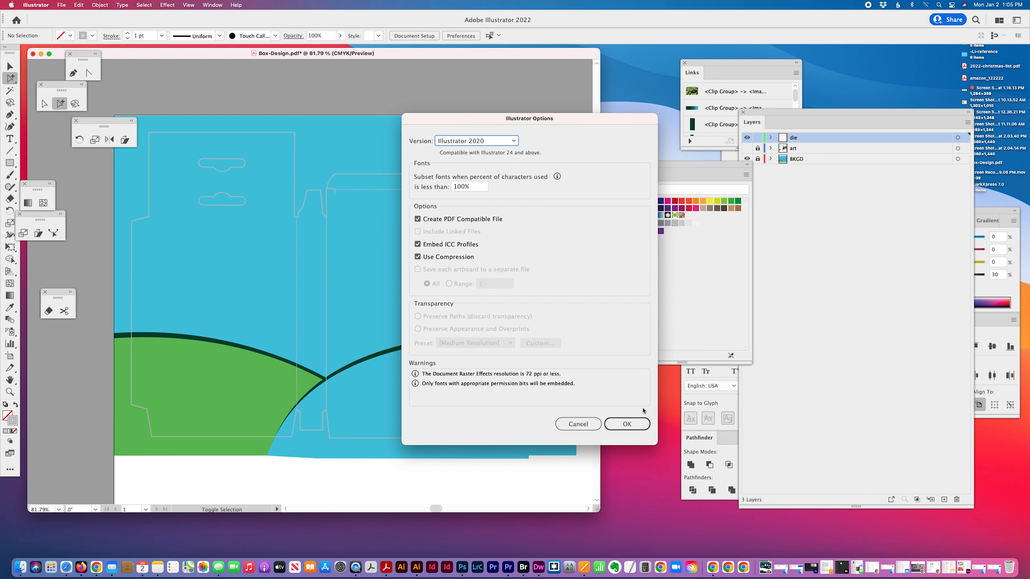
left_click(632, 424)
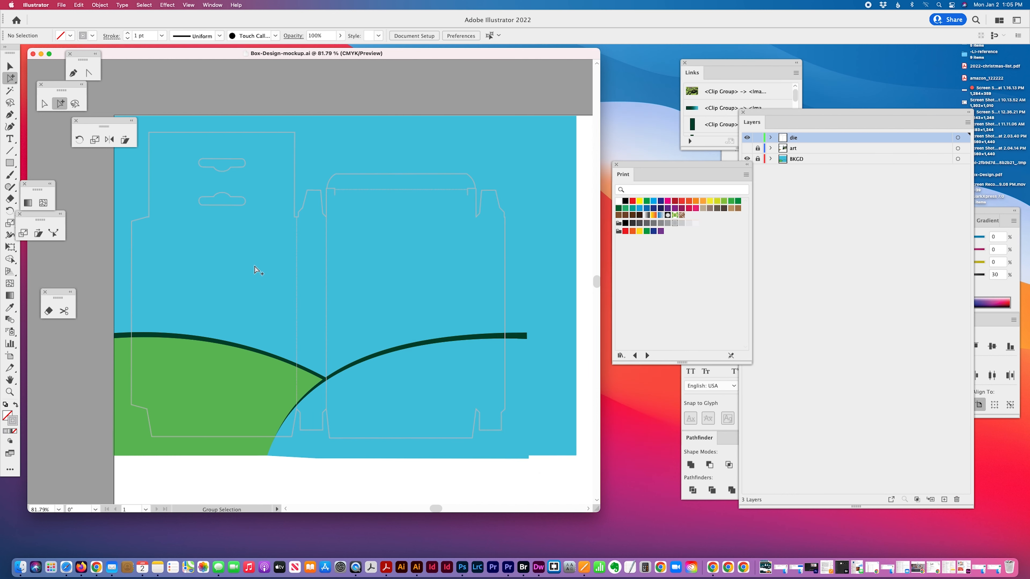
Delete the vertical fold lines between the two main panels and the horizontal fold line inside the closing flap above the second panel
left_click_drag(285, 242, 348, 269)
key("Delete")
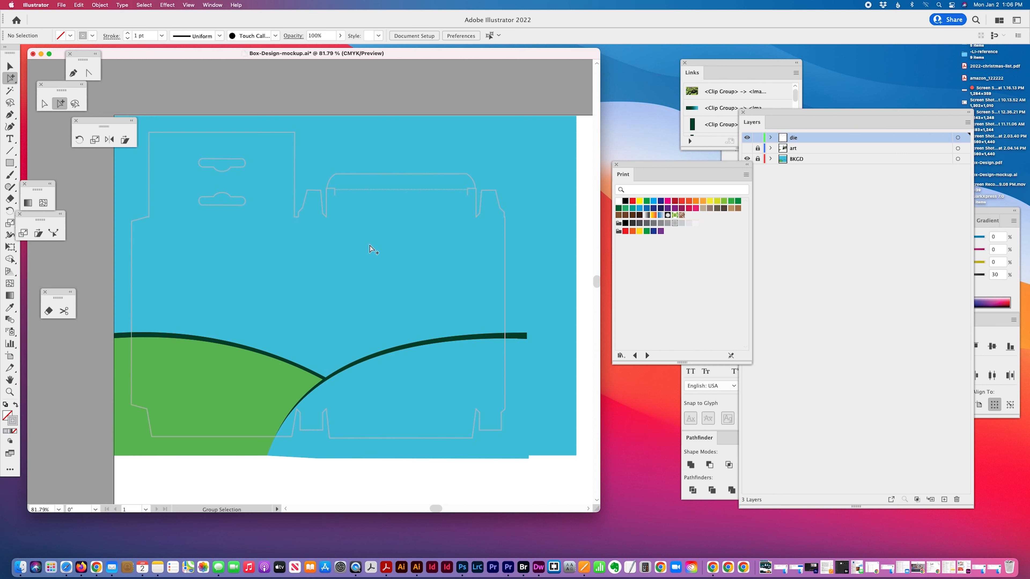
left_click_drag(380, 184, 385, 202)
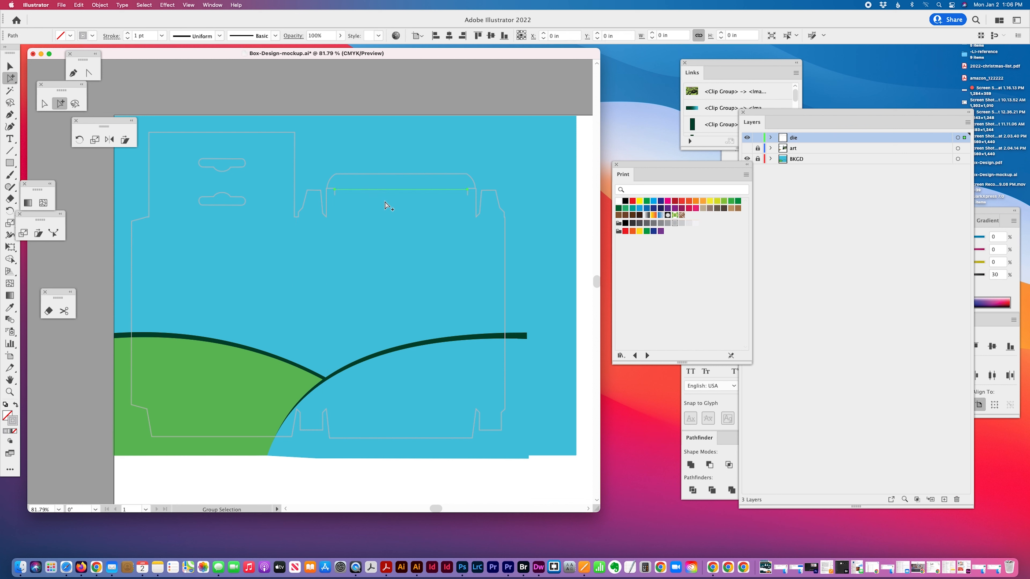
key("Delete")
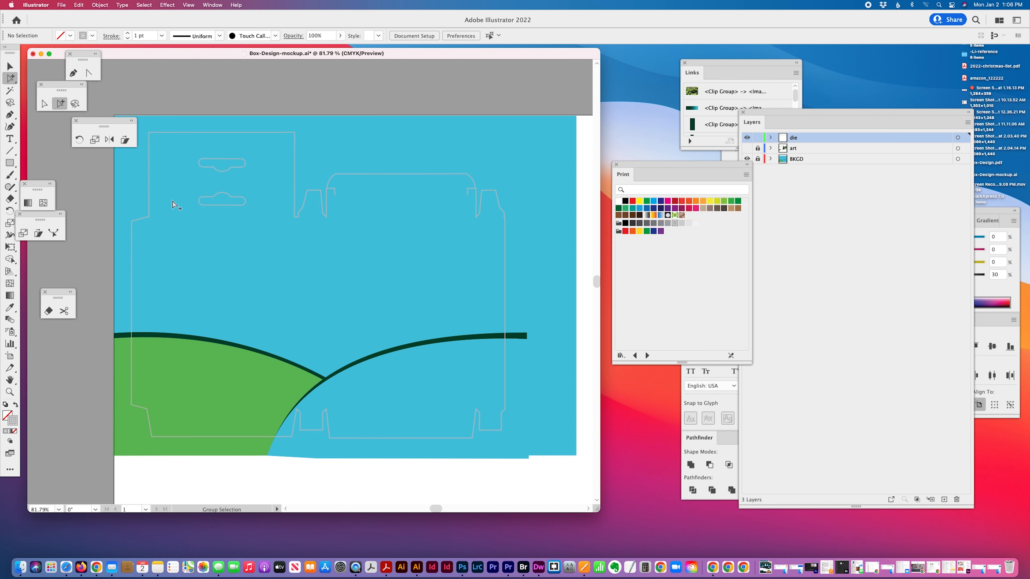
Unlock the BKGD layer and narrow the blue background rectangle from its outer edge to about 11.57 in wide
left_click(9, 392)
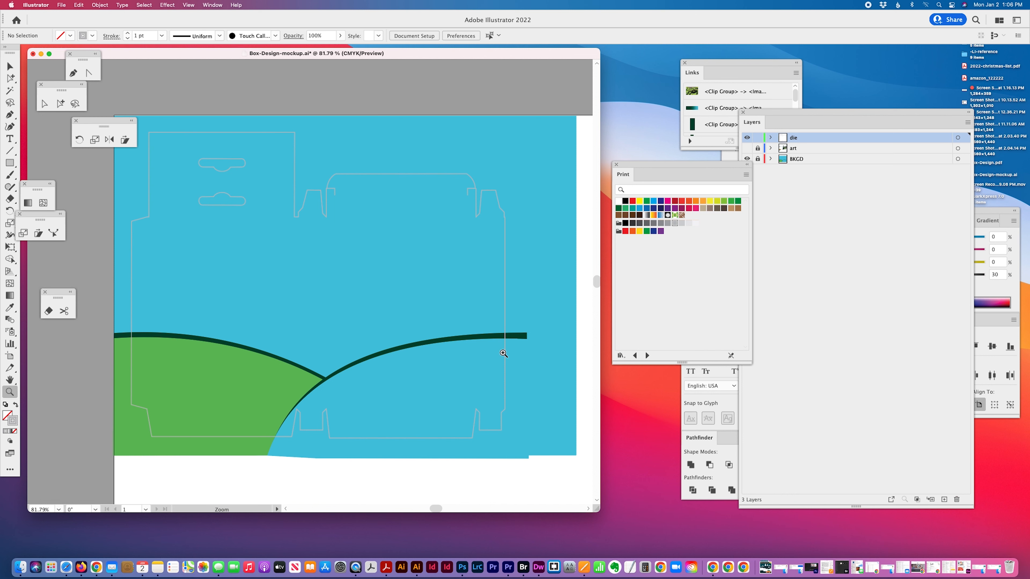
left_click(389, 317, "alt")
left_click(337, 301, "alt")
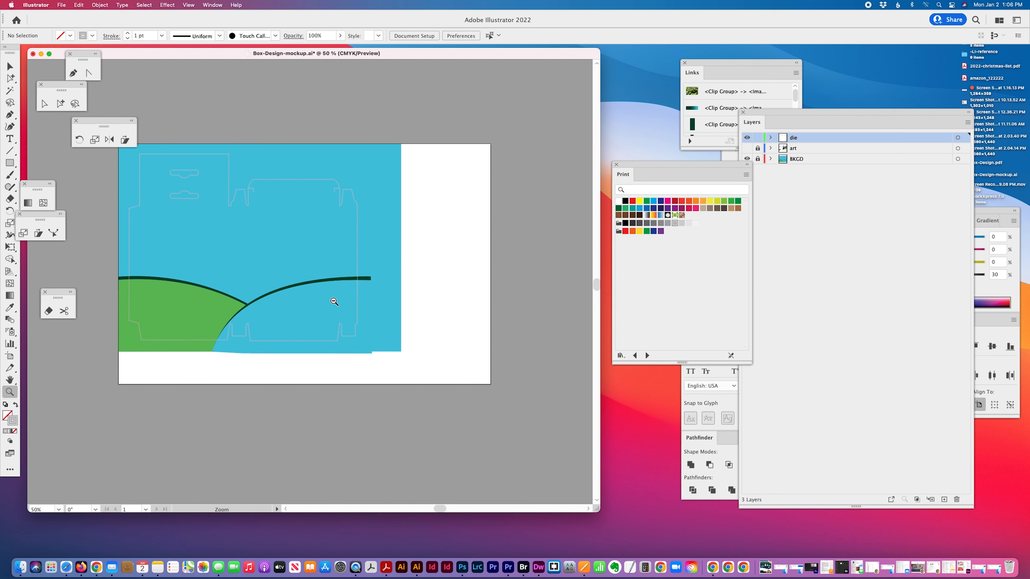
left_click(758, 159)
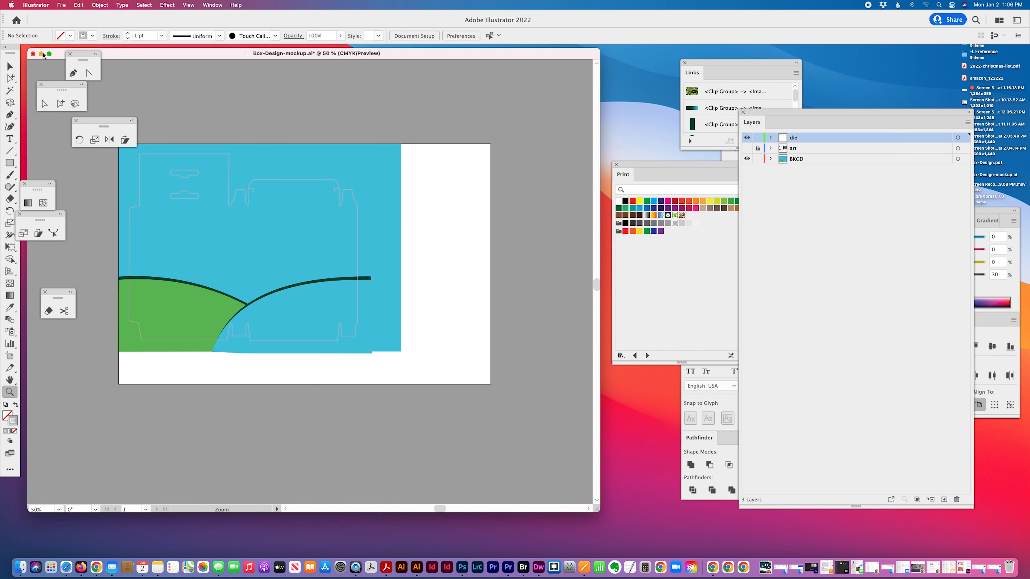
left_click(45, 104)
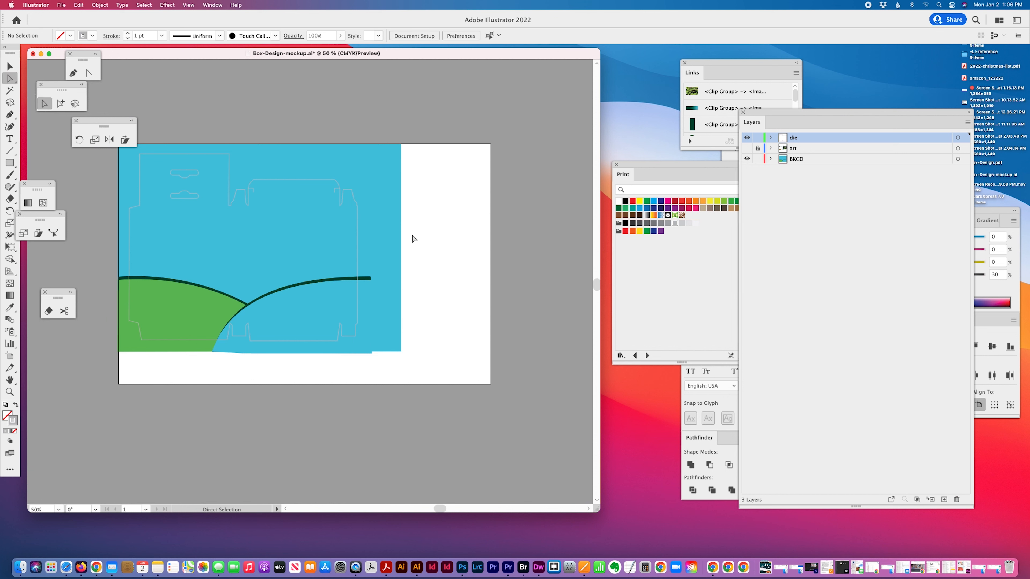
left_click(401, 244)
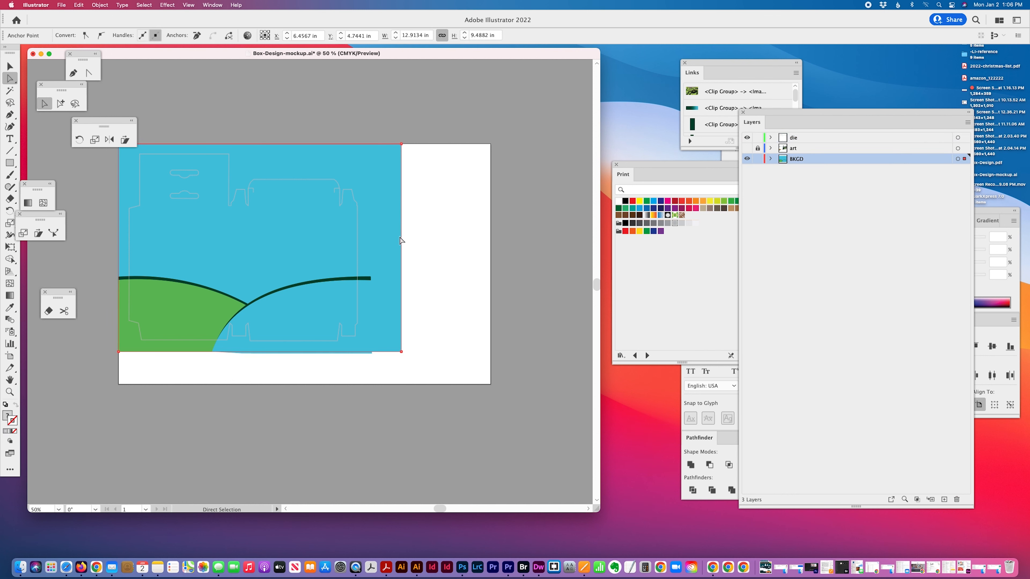
left_click_drag(400, 235, 372, 236)
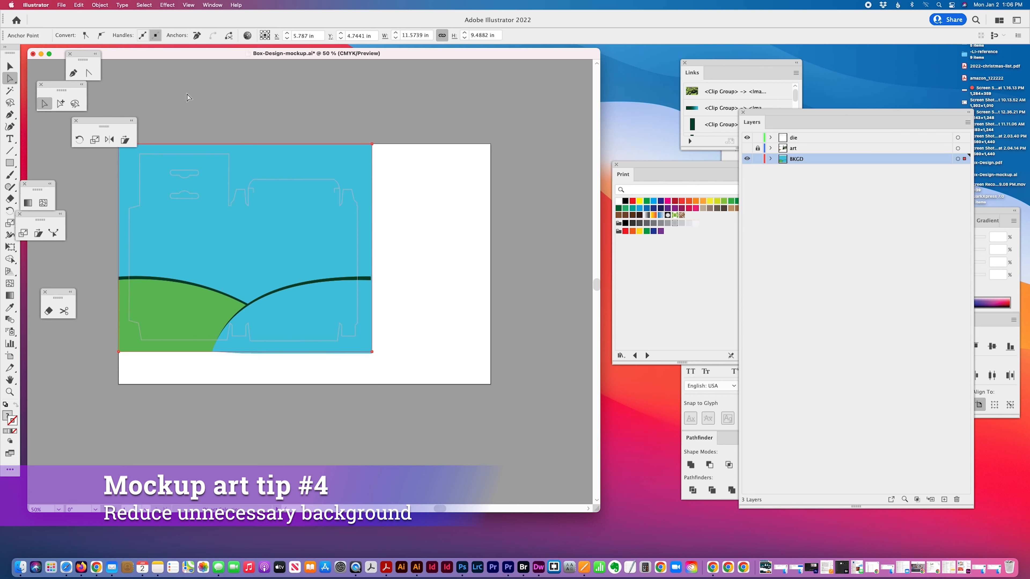
Select the die lines and background of the package, rotate them 90 degrees clockwise and reposition them along the page's left edge
key("v")
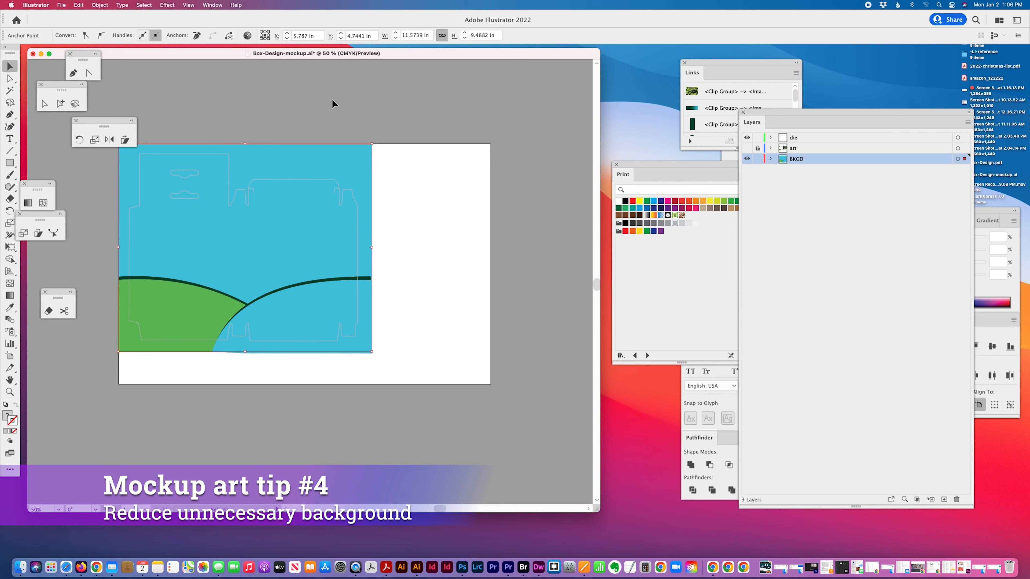
left_click_drag(402, 120, 91, 375)
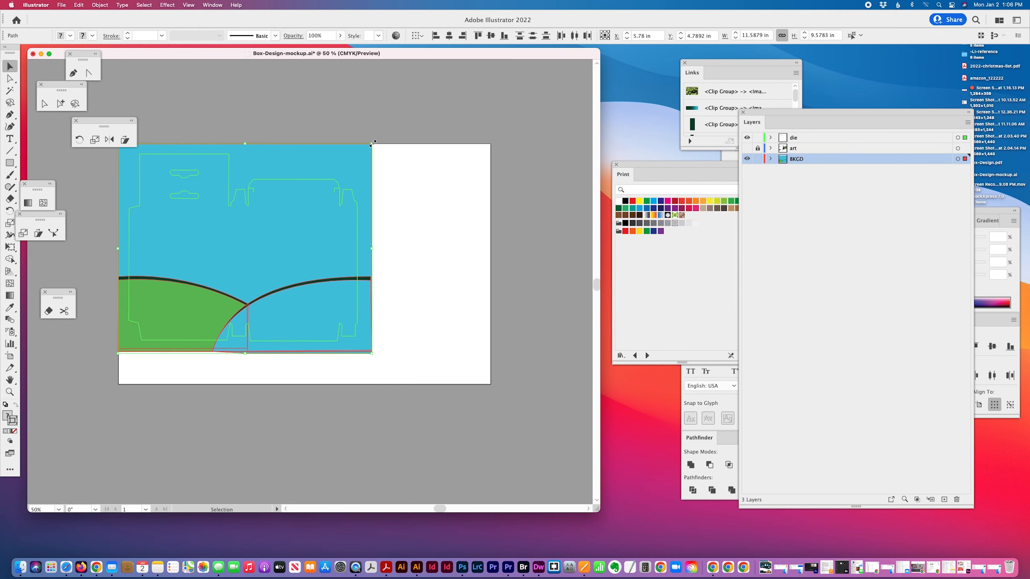
left_click_drag(375, 139, 357, 372)
left_click_drag(299, 202, 280, 215)
Set the keyboard increment in the general preferences to 0.125 in
key("super+k")
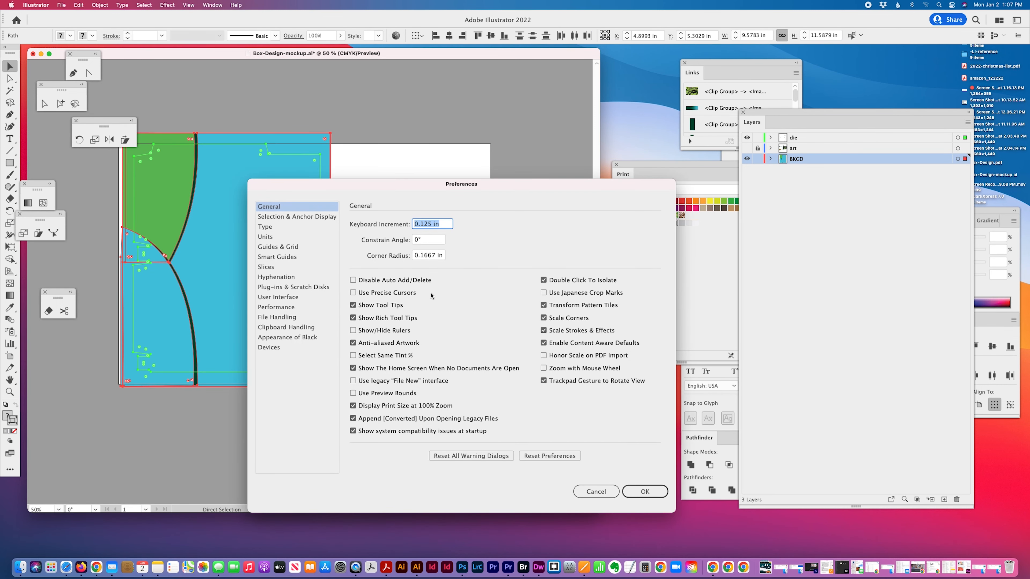
type(".125")
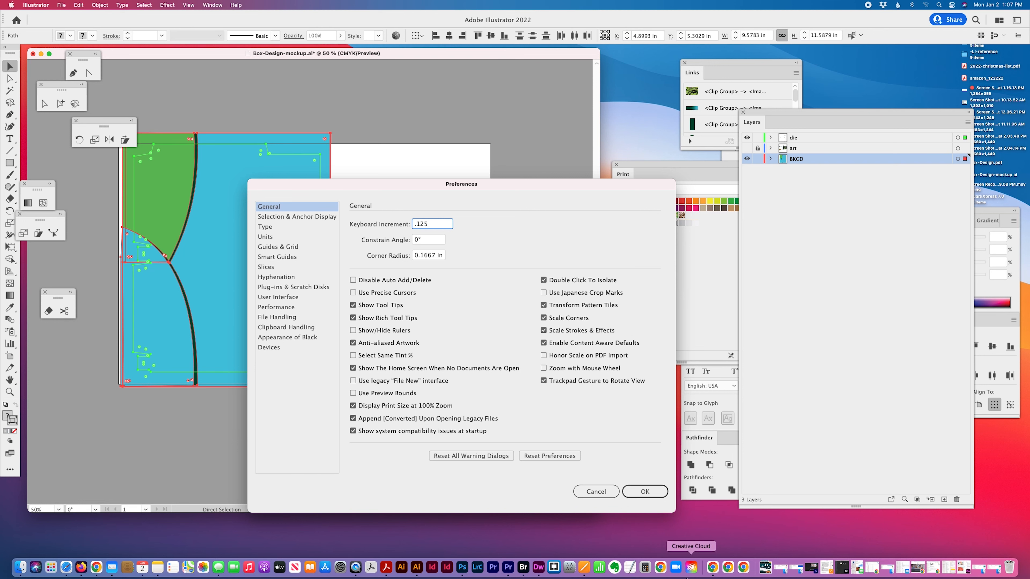
left_click(645, 492)
Nudge the rotated package a net 0.25 in down and 0.375 in left to position its die lines inside the page
key("Down")
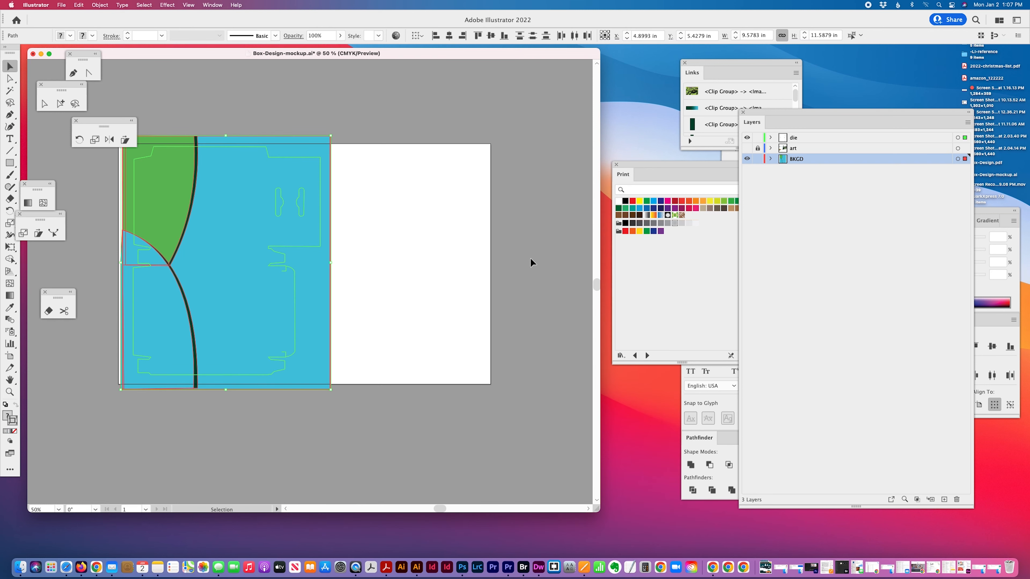
key("Down")
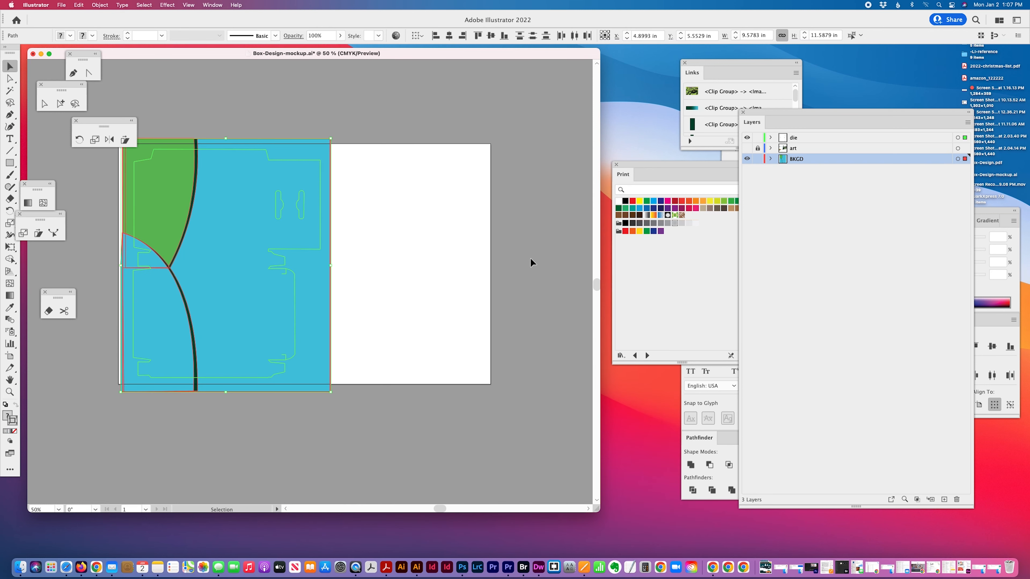
key("Left")
key("Left")
key("Left")
key("Left")
key("Left")
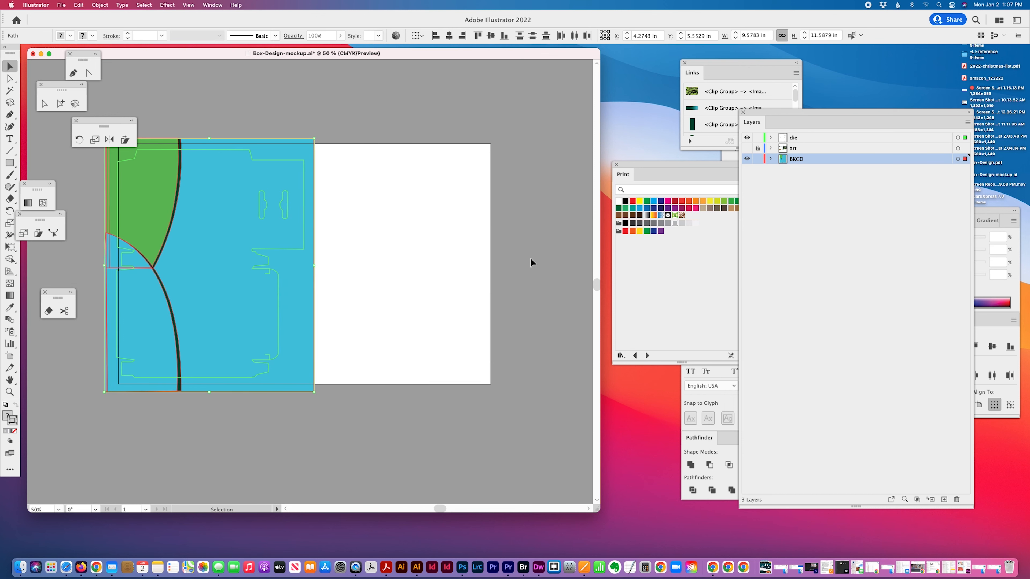
key("Right")
key("Right")
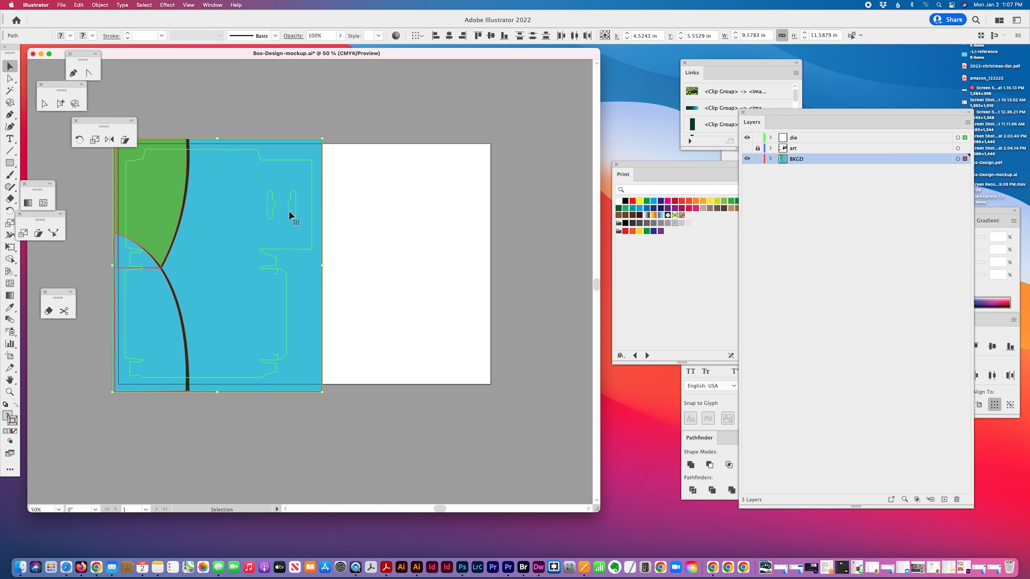
Duplicate the package horizontally to its right and rotate the copy 180 degrees
left_click_drag(290, 212, 531, 219)
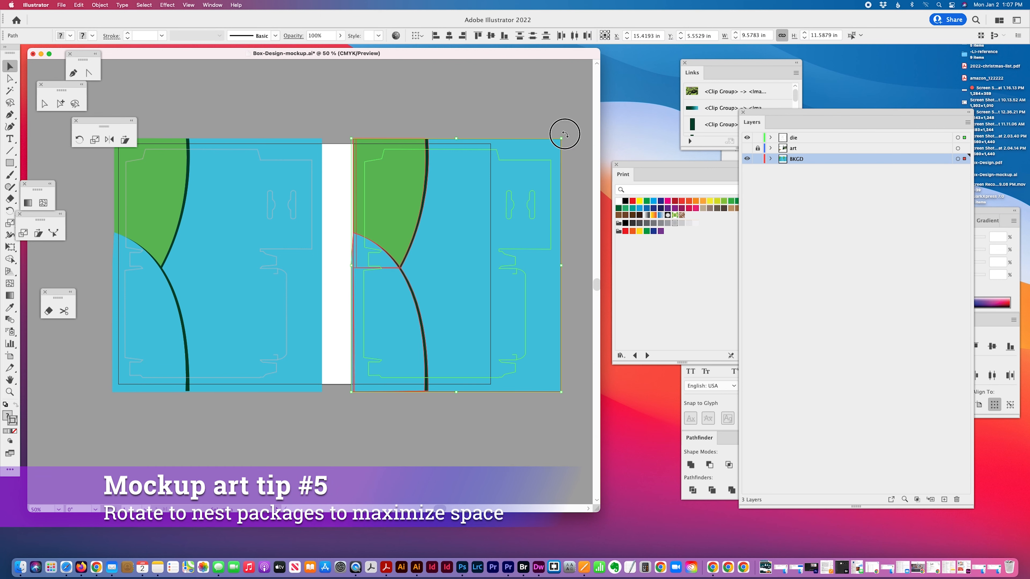
left_click_drag(565, 134, 192, 338)
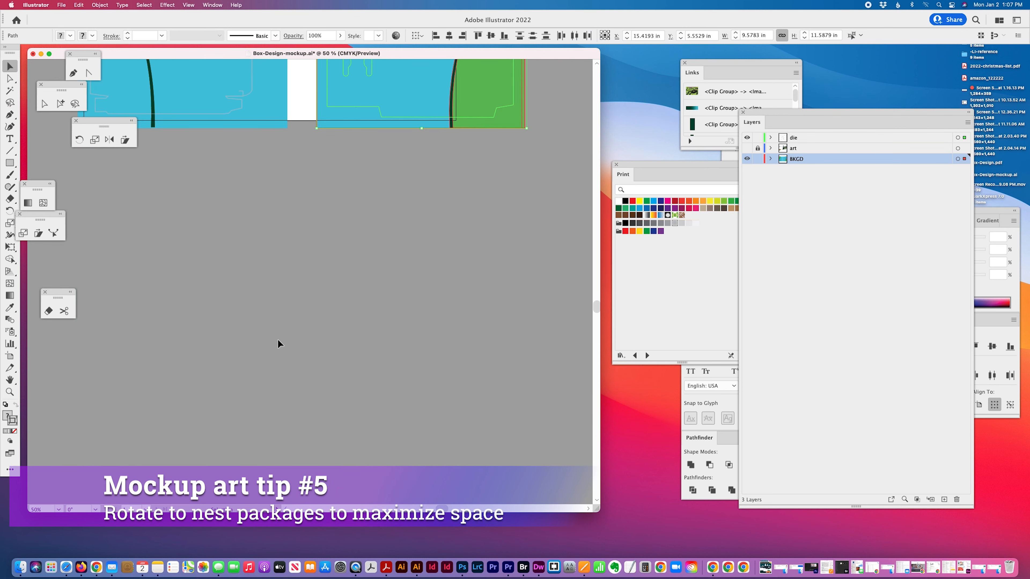
scroll(292, 341, "up", 10)
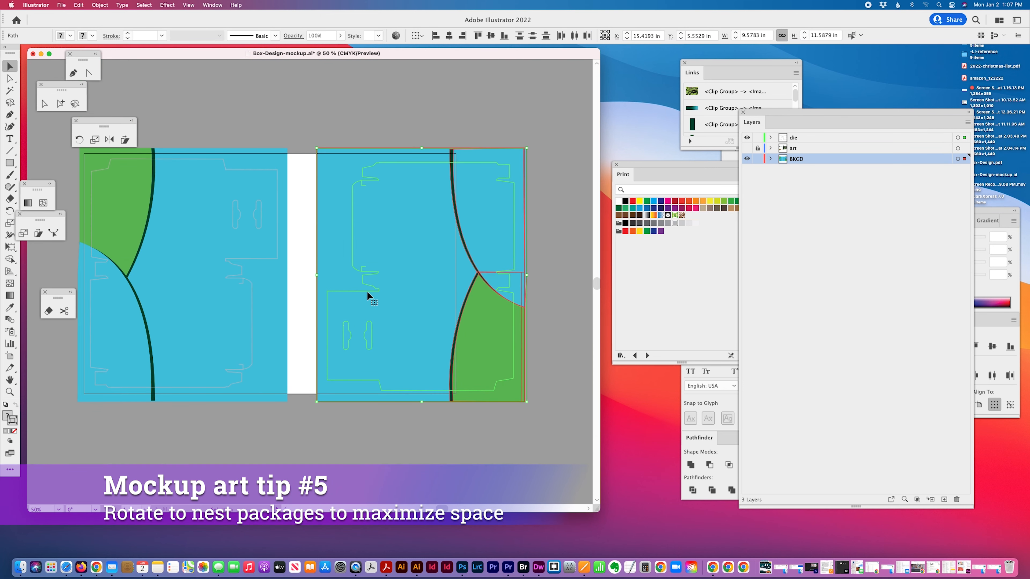
Move the rotated copy left until its die lines nest with the first package and fit inside the page, then deselect it
left_click_drag(380, 289, 320, 286)
key("Left")
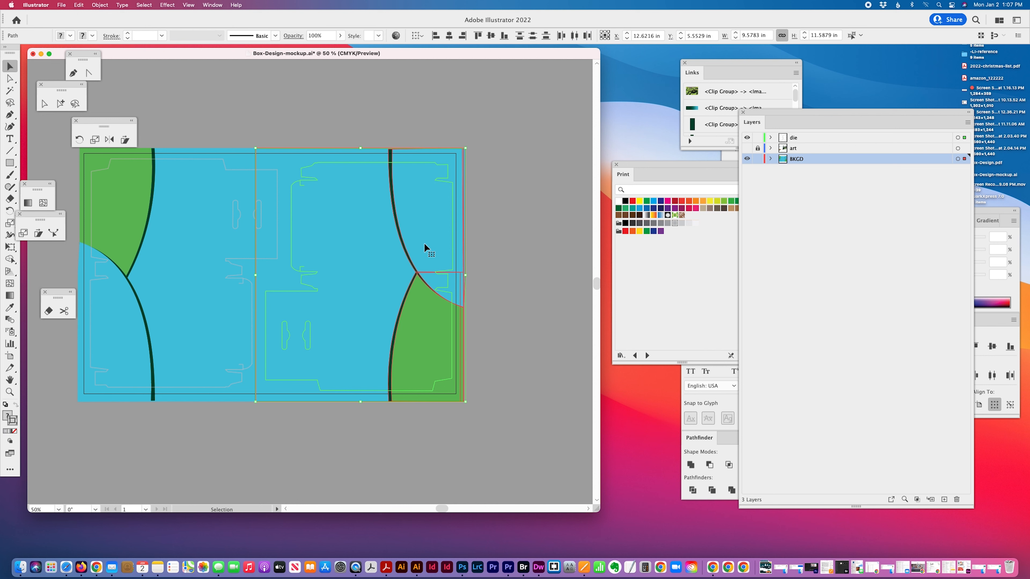
left_click_drag(452, 252, 455, 254)
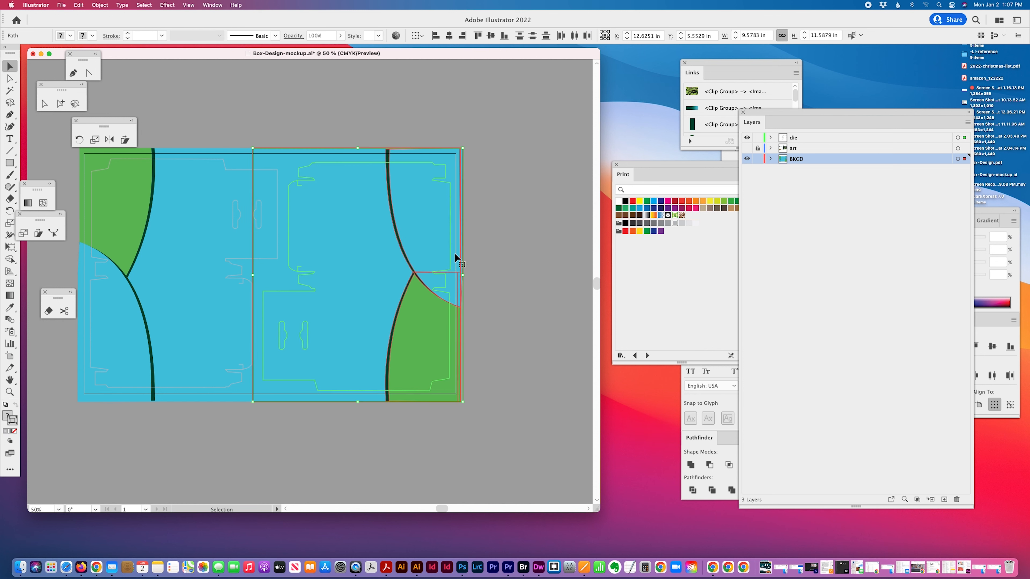
left_click(352, 324)
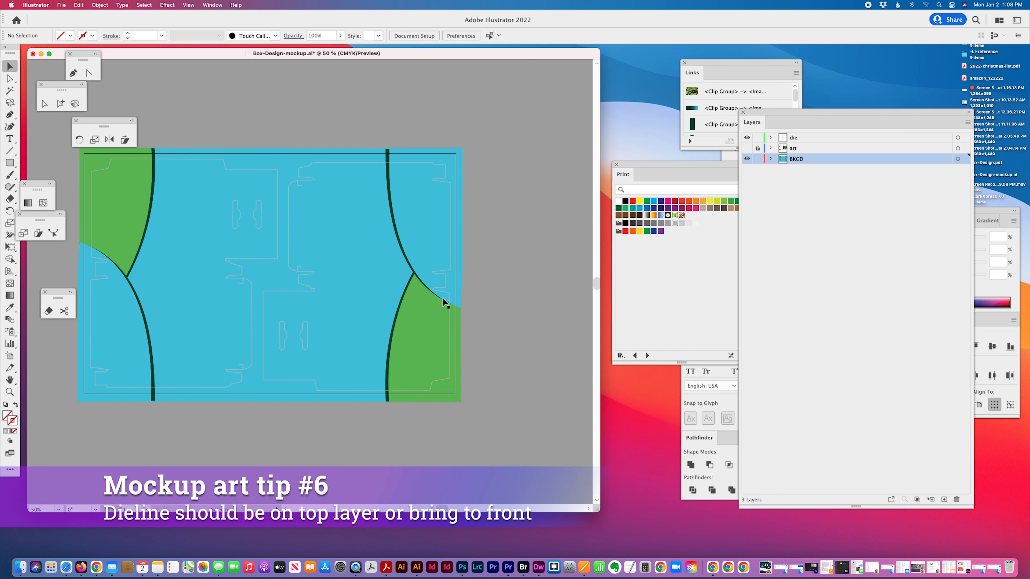
Group the right-hand package's die lines, hanger holes and background, and nudge the group up 0.125 in
scroll(380, 417, "left", 5)
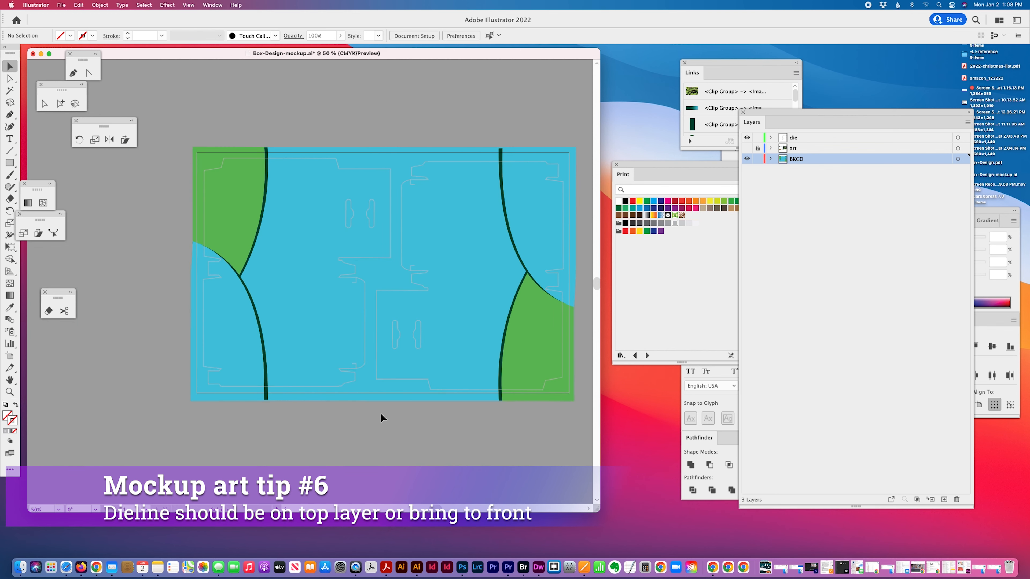
scroll(380, 415, "right", 3)
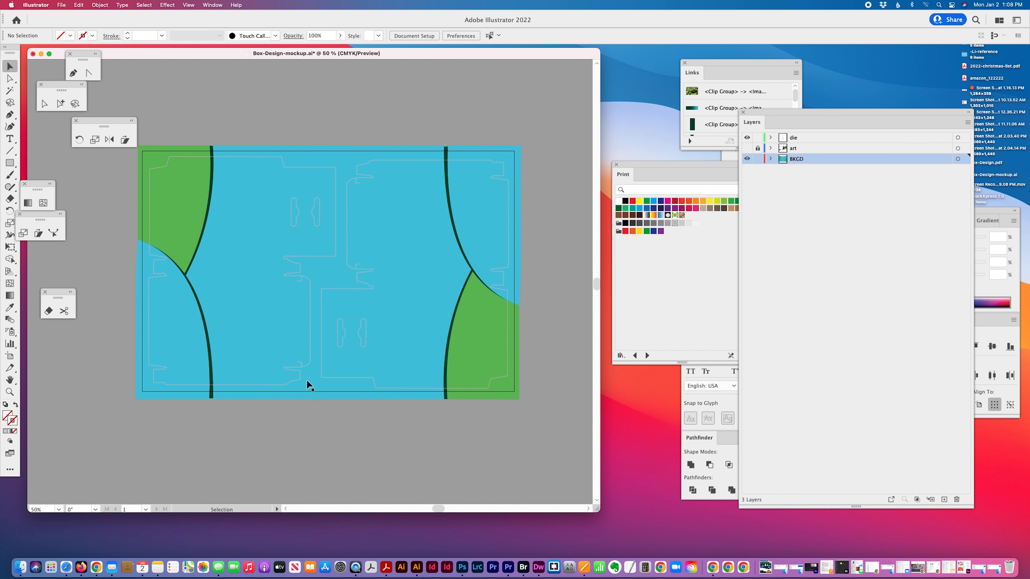
left_click(461, 158)
left_click_drag(374, 122, 330, 293)
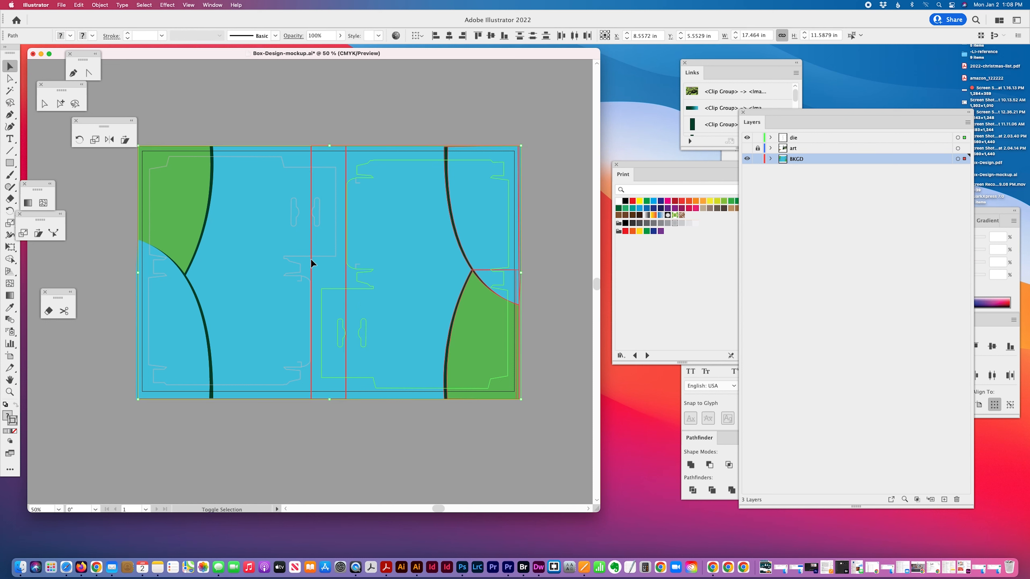
left_click_drag(537, 132, 355, 418)
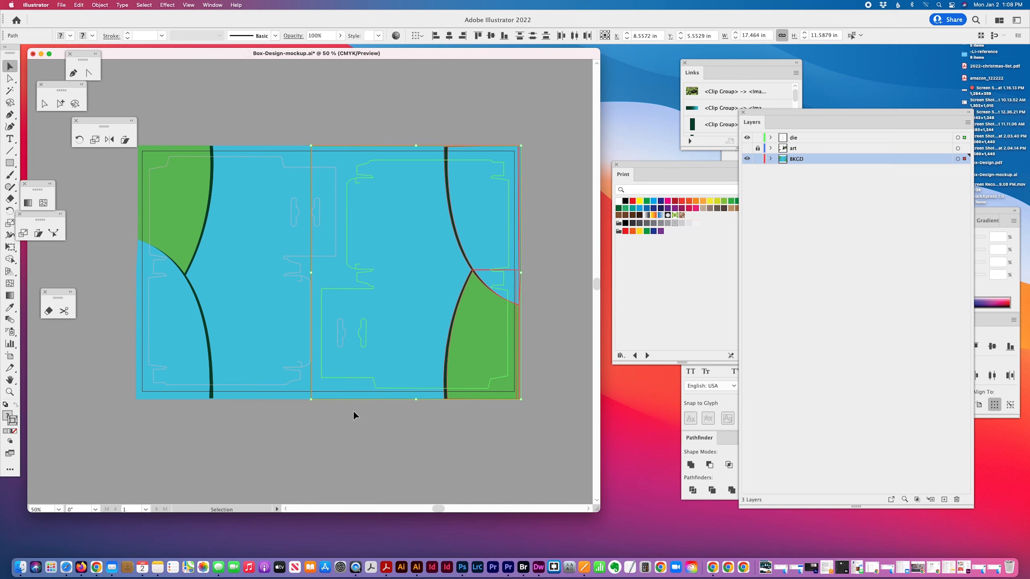
left_click(343, 331, "shift")
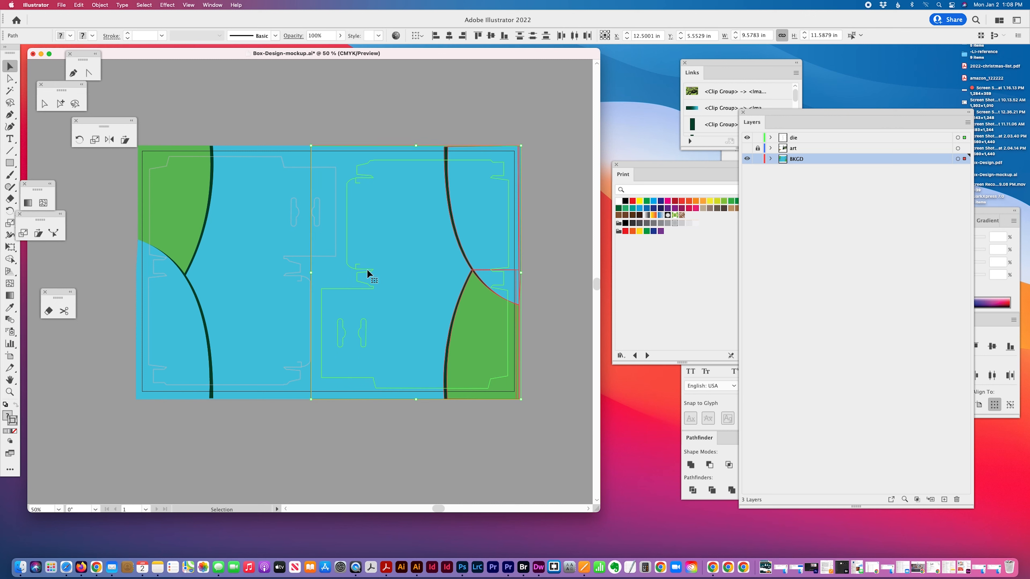
left_click_drag(367, 269, 452, 266)
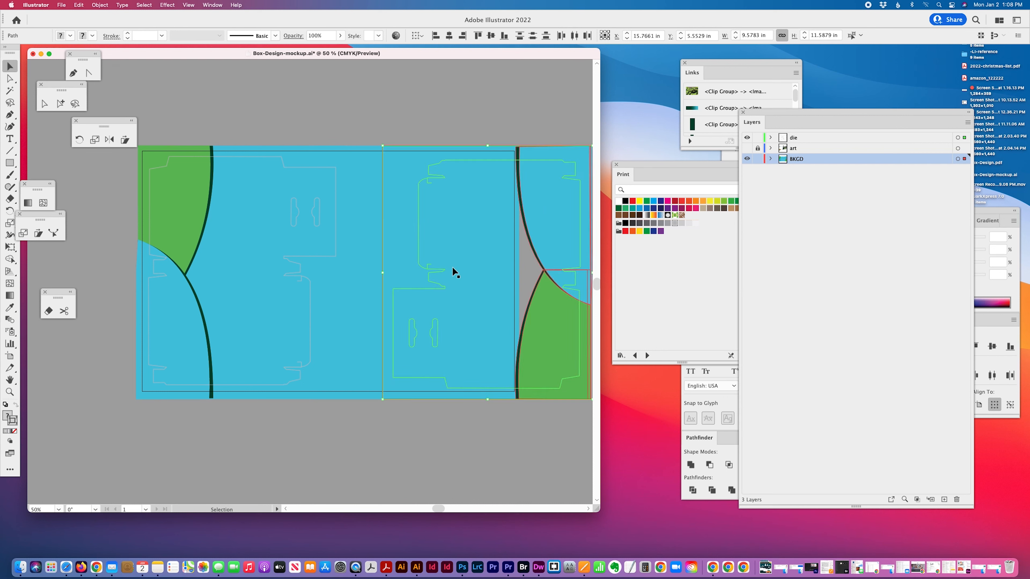
key("super+z")
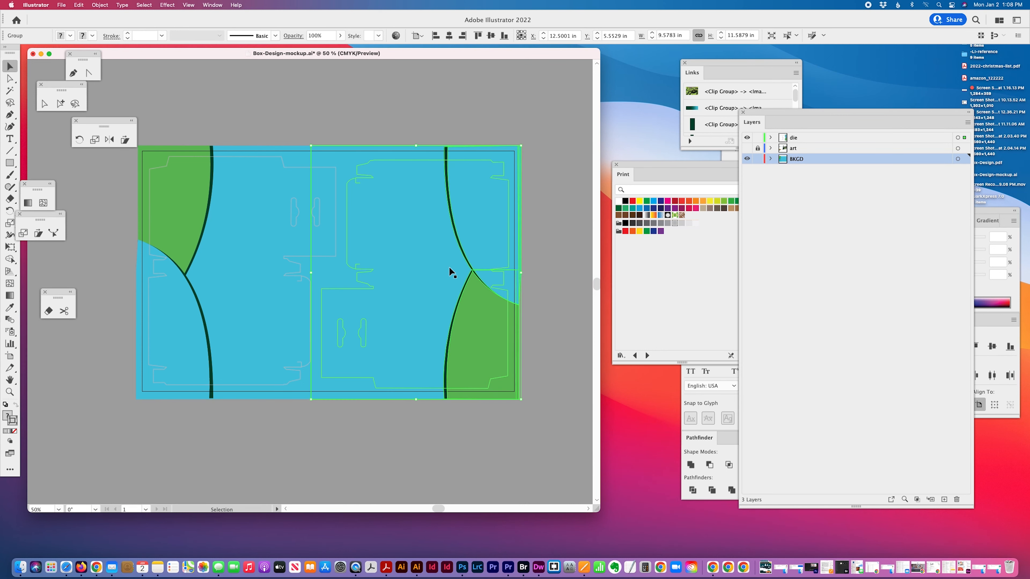
key("Up")
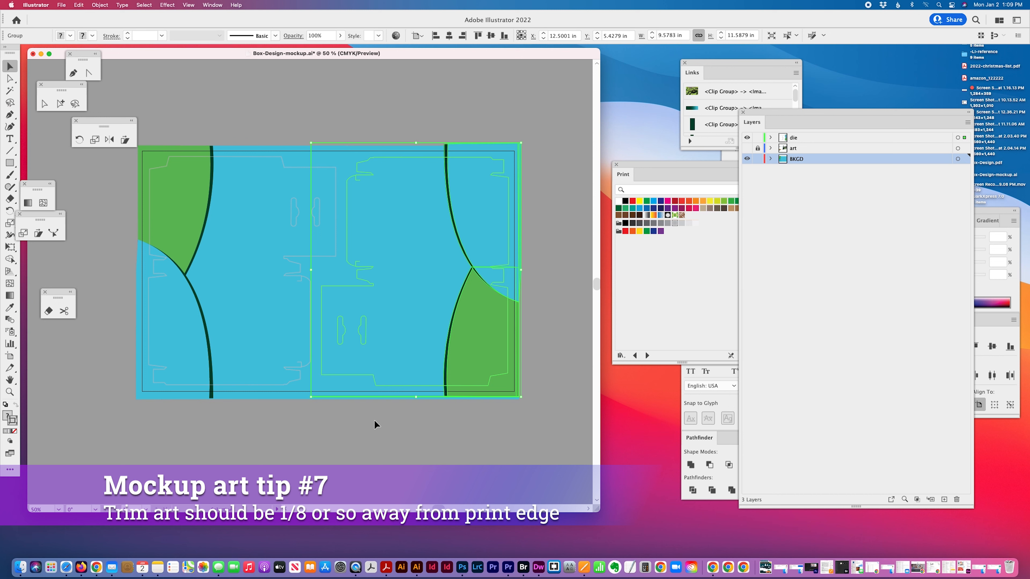
left_click(248, 438)
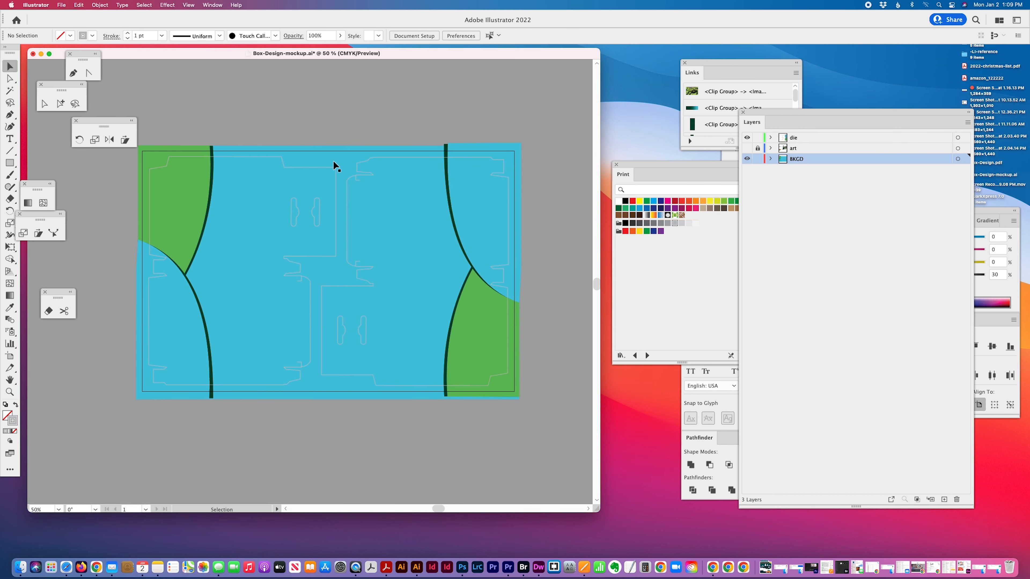
Save the document, then save it to the Desktop as Box-Design-mockup.pdf in Adobe PDF format with the High Quality Print preset
key("a")
key("super+s")
key("super+shift+s")
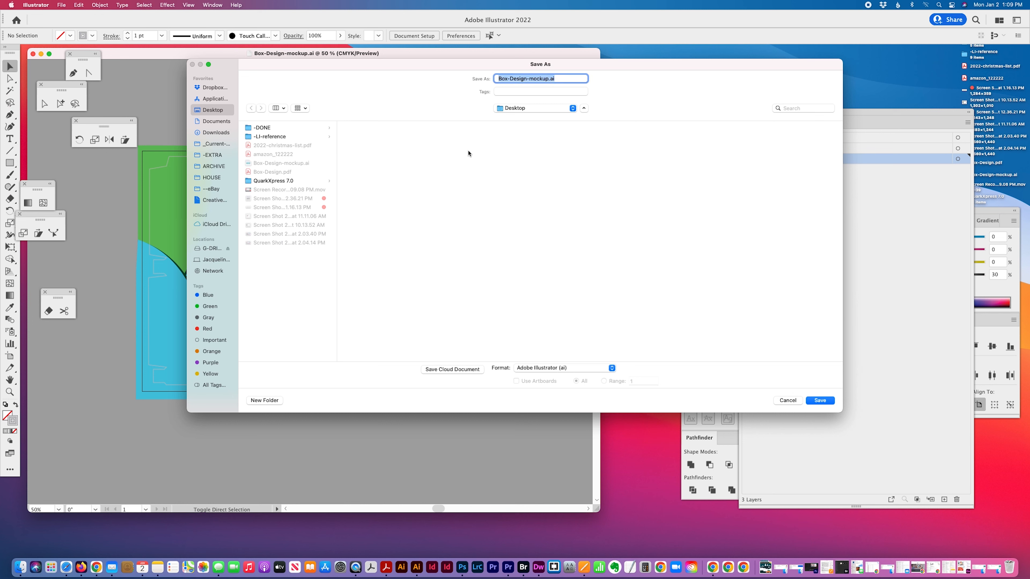
left_click(553, 368)
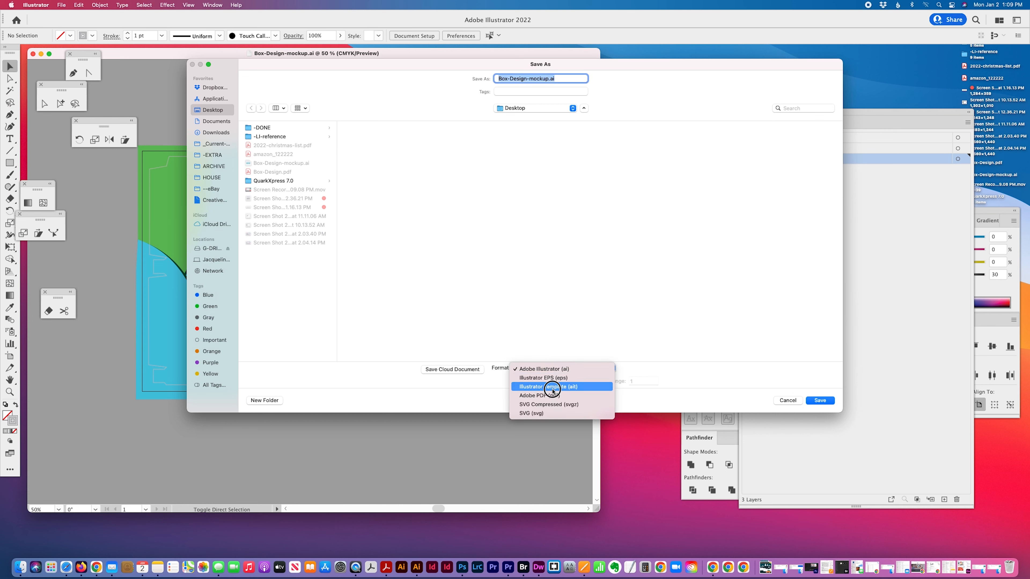
left_click(531, 395)
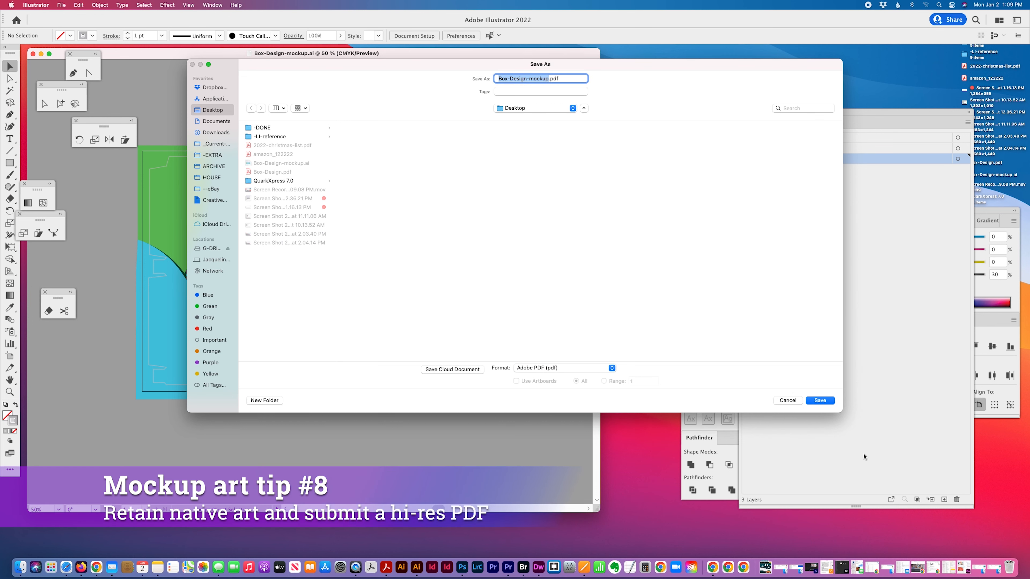
left_click(827, 400)
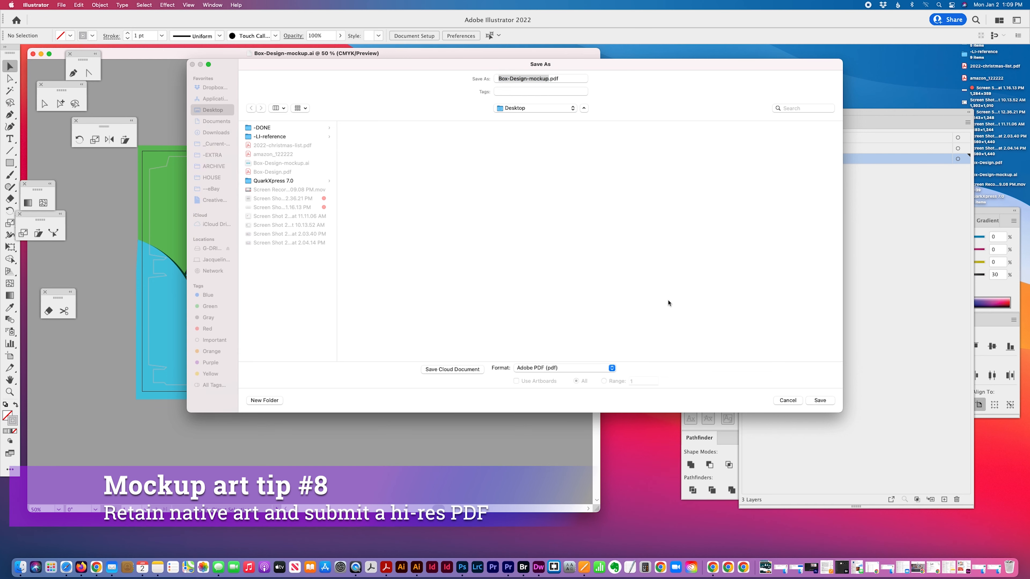
left_click(462, 160)
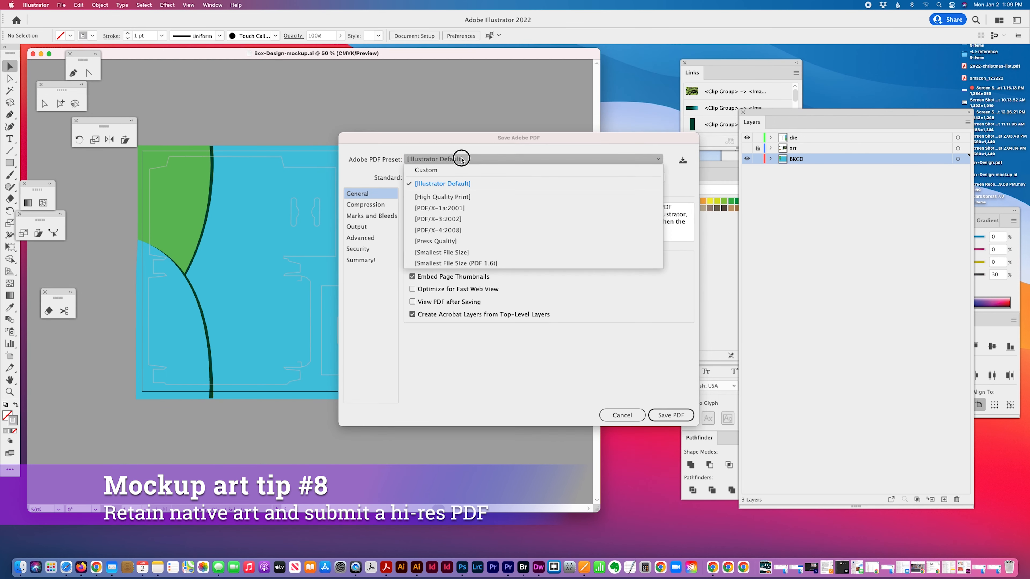
left_click(460, 203)
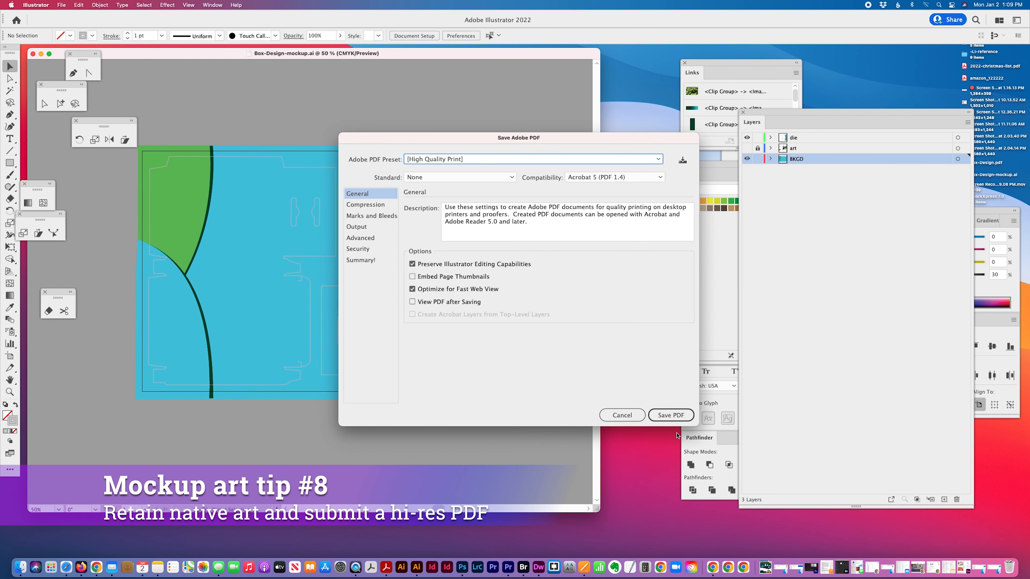
left_click(670, 415)
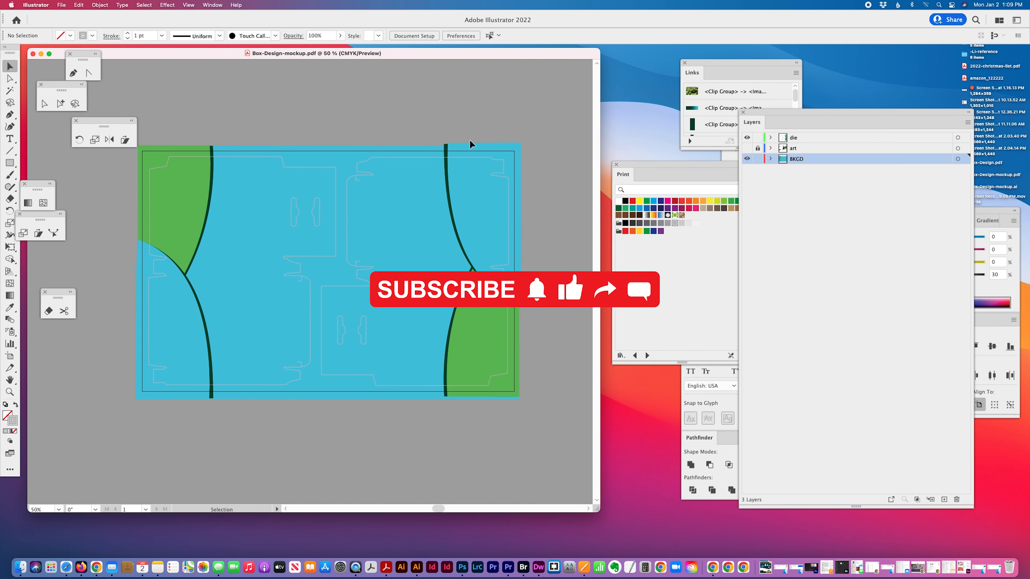
left_click_drag(412, 54, 439, 54)
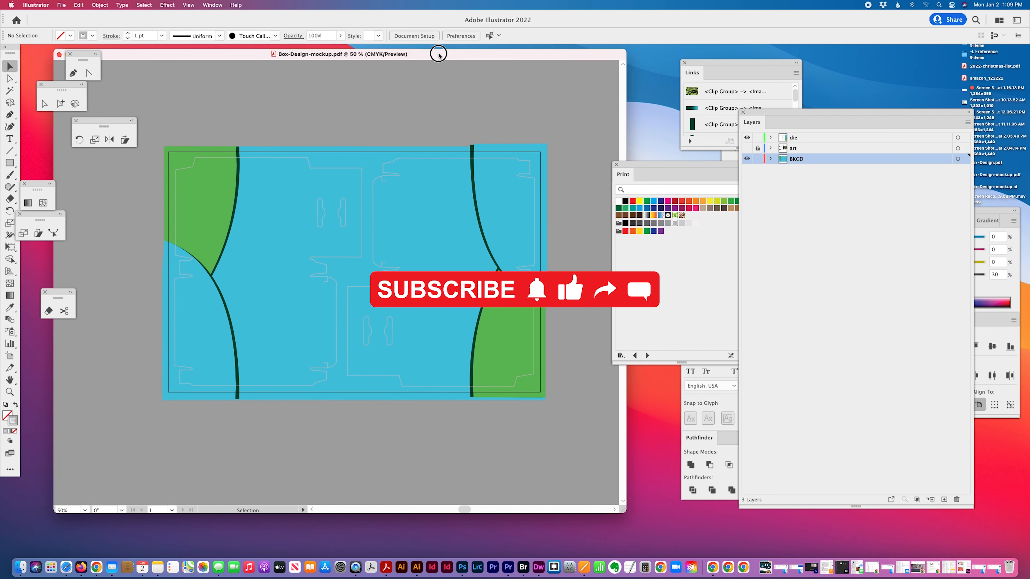